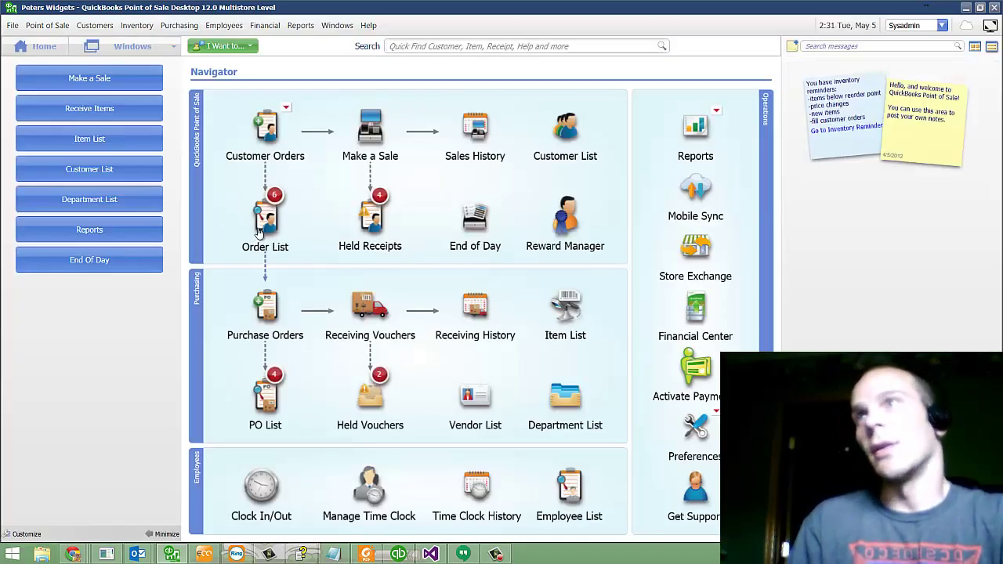
Look over the open work orders list and the new customer order choices.
mouse_move(276, 224)
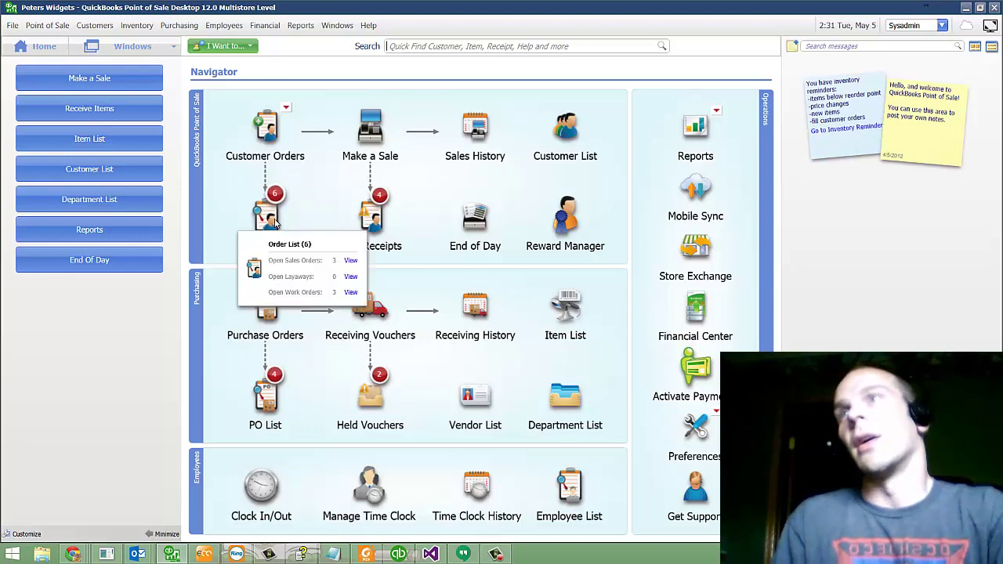
left_click(350, 293)
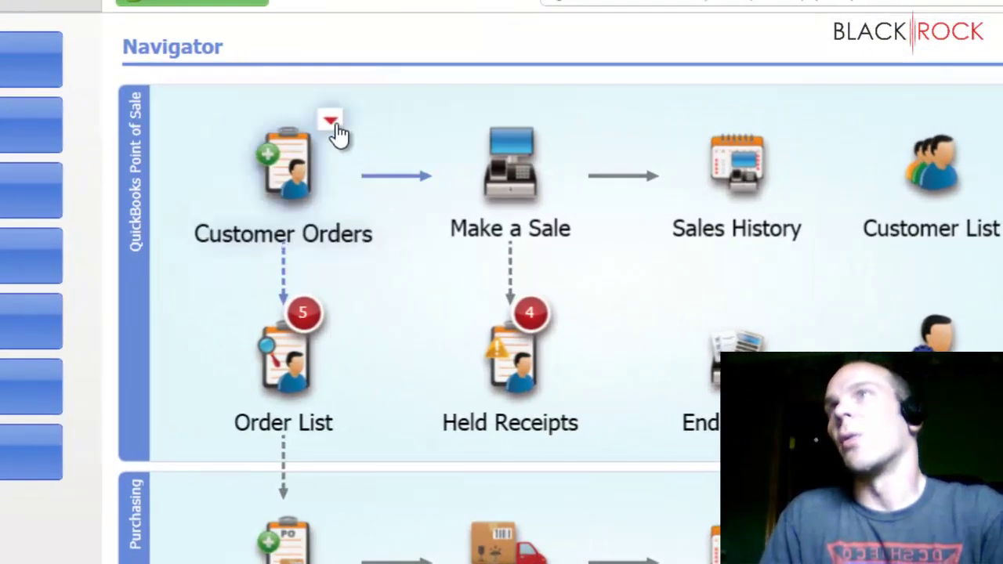
left_click(335, 124)
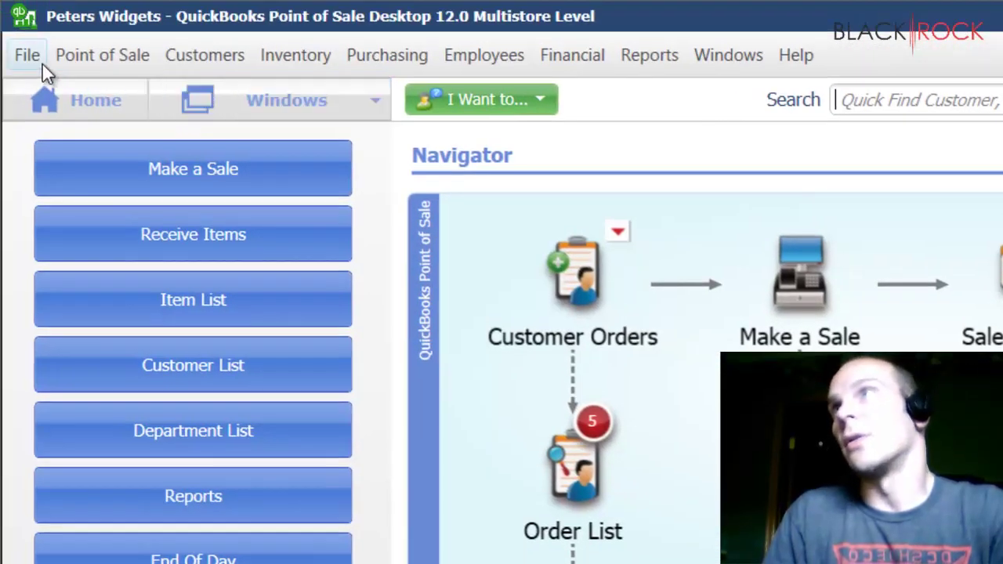
Open Company Preferences and show the Work Orders settings via File > Preferences.
left_click(0, 0)
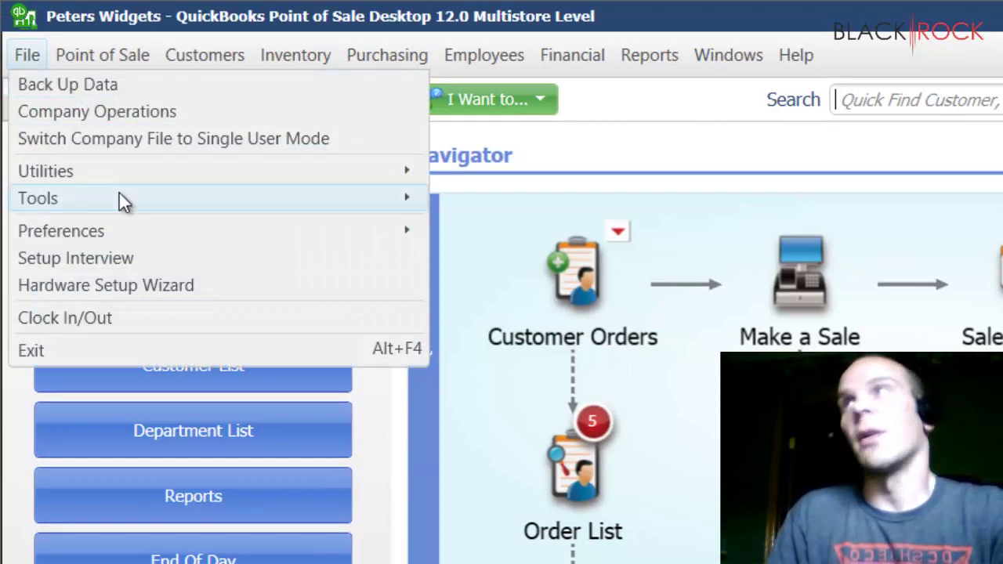
mouse_move(119, 194)
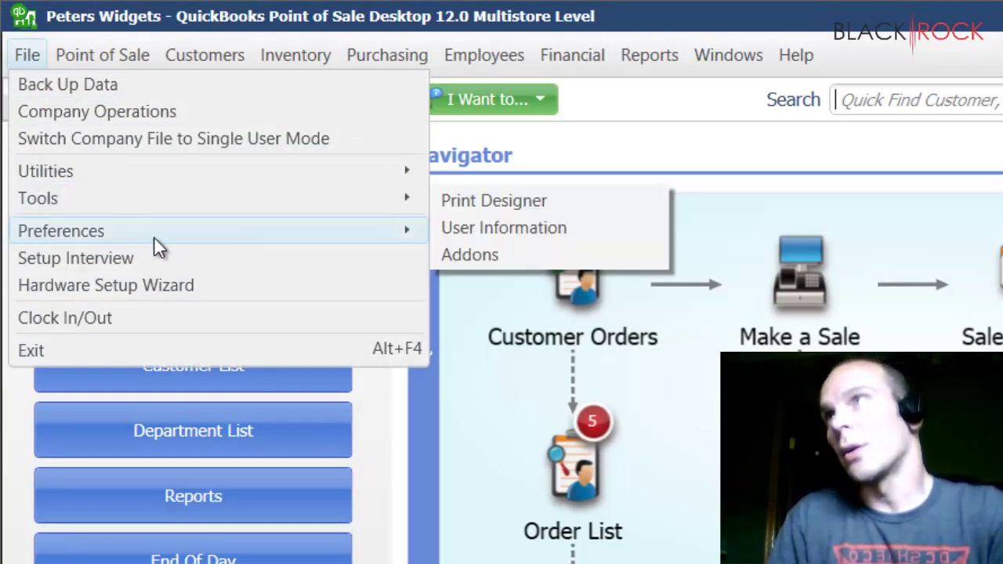
mouse_move(230, 238)
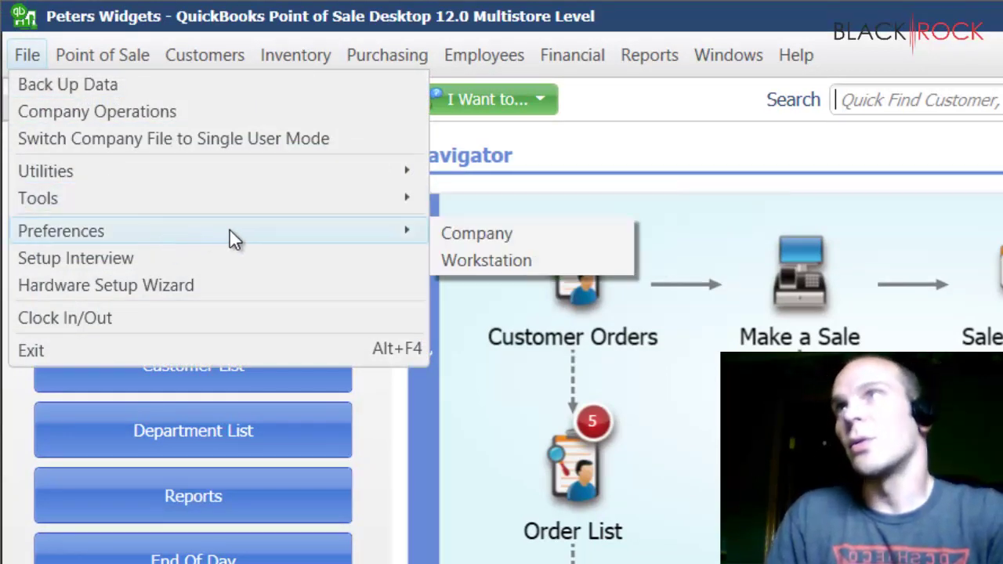
left_click(475, 237)
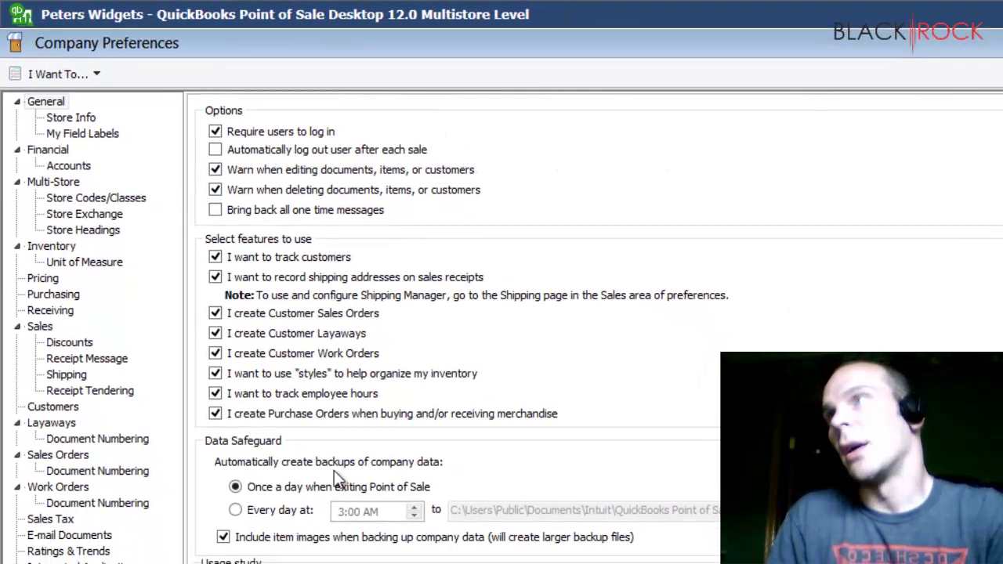
left_click(54, 484)
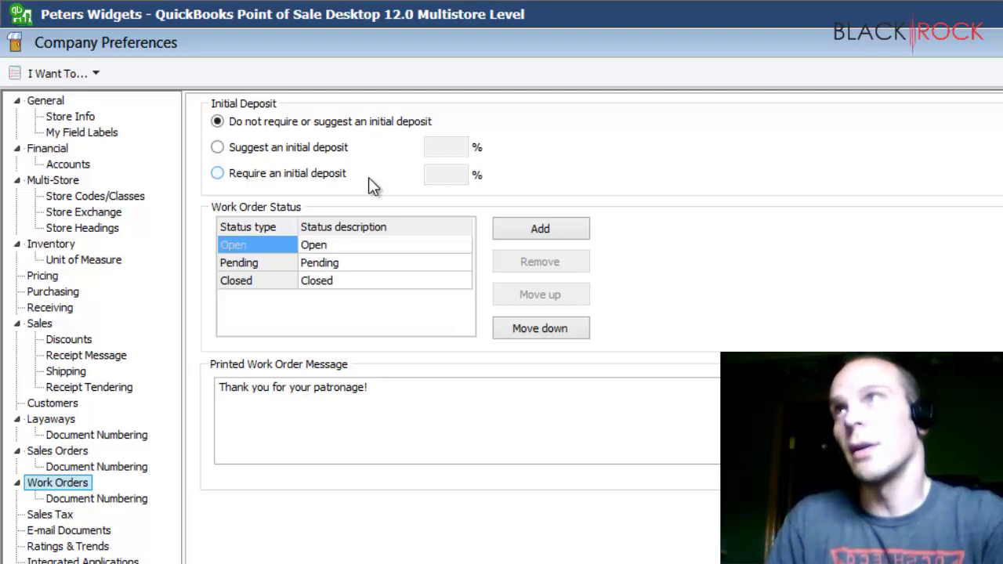
Try the deposit options, then settle on suggesting a 20 percent initial deposit.
left_click(304, 148)
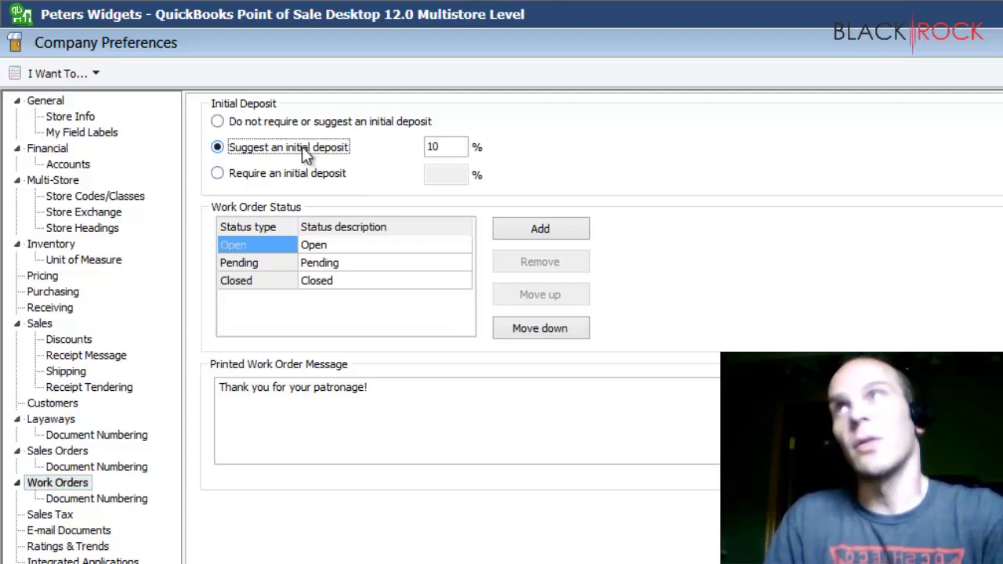
left_click_drag(443, 146, 413, 145)
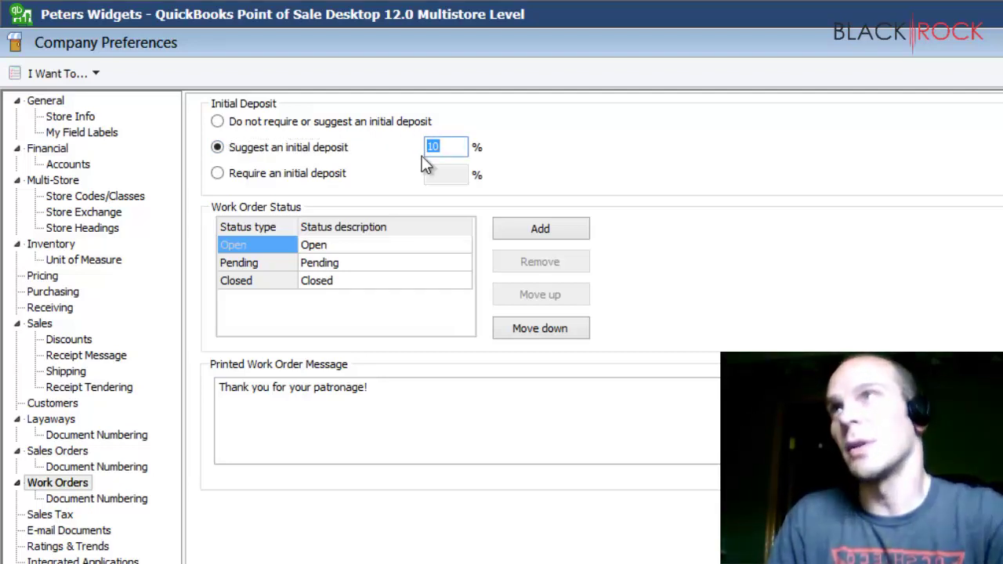
left_click(311, 173)
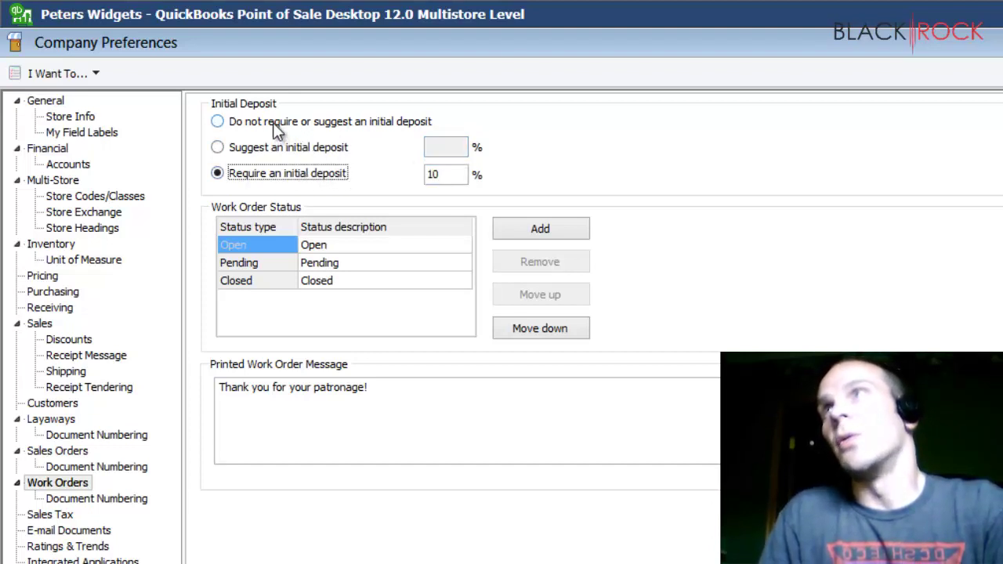
left_click(301, 124)
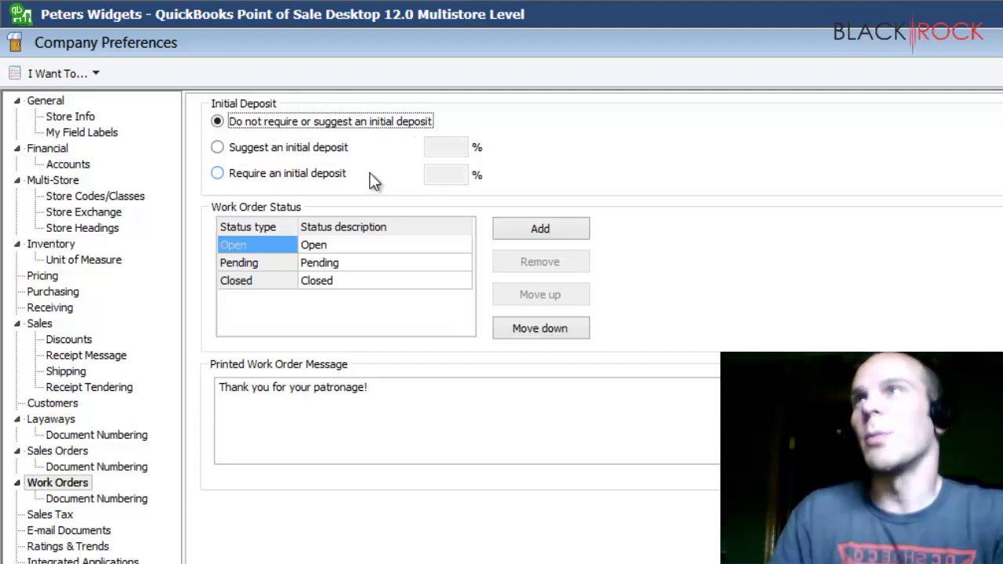
left_click(329, 149)
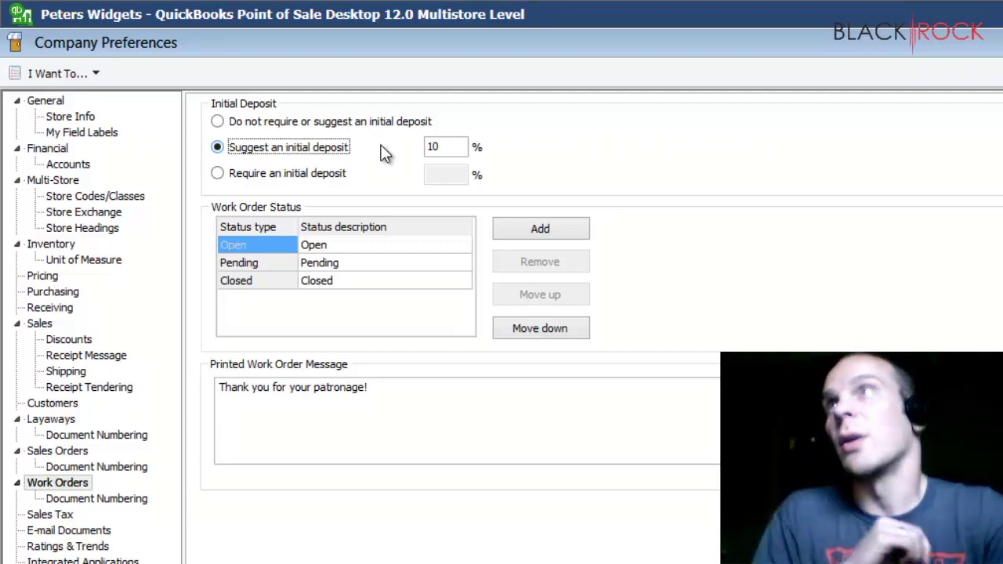
left_click(341, 177)
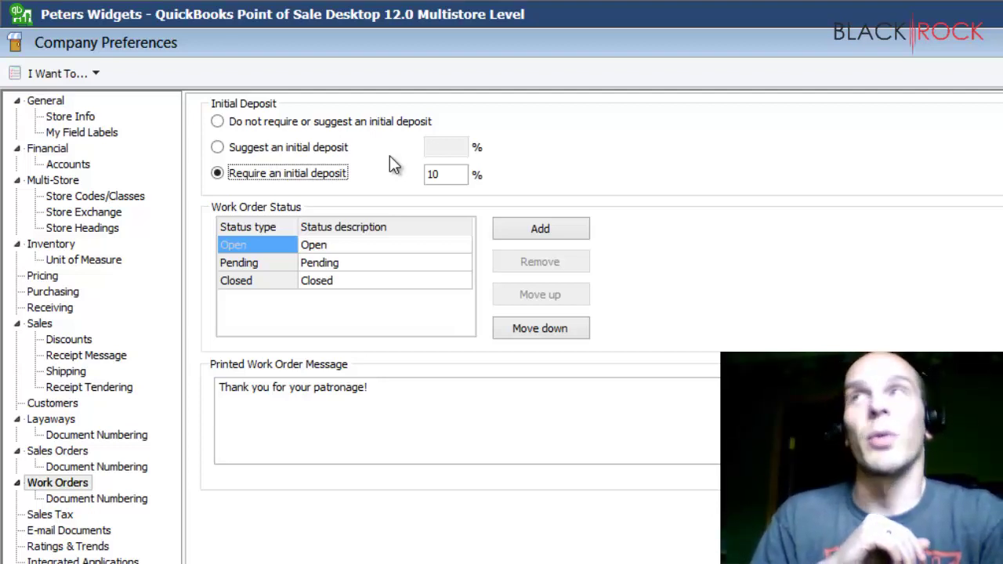
left_click(345, 150)
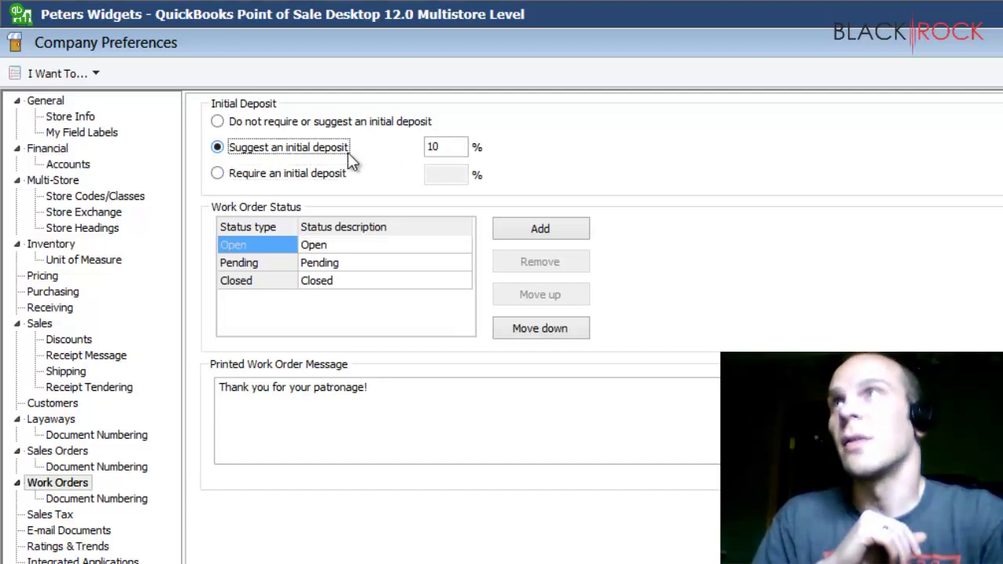
double_click(454, 147)
type("20")
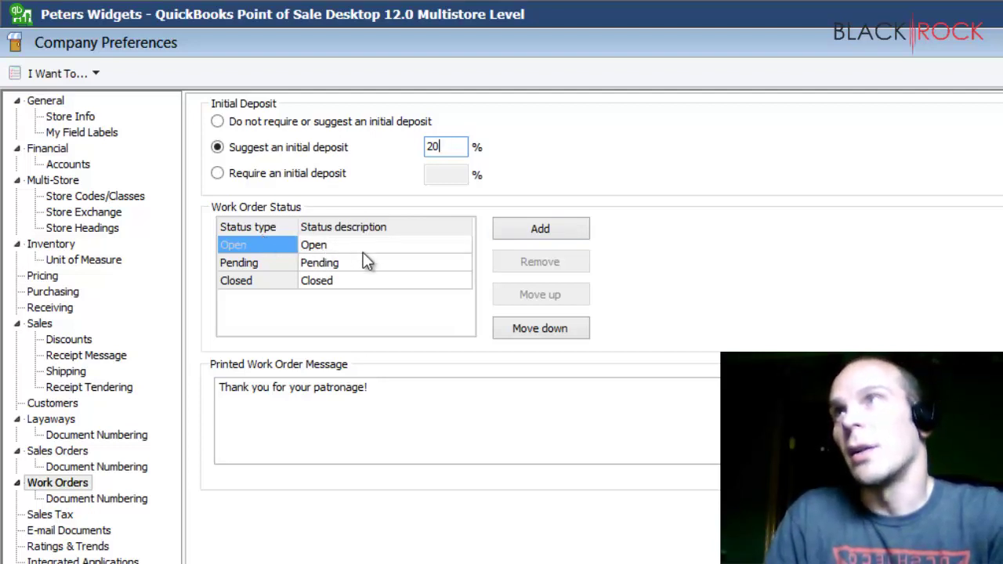
Add statuses Sent to Warehouse, Out at Paint Shop and Final Phase, then review the printed message.
left_click(327, 270)
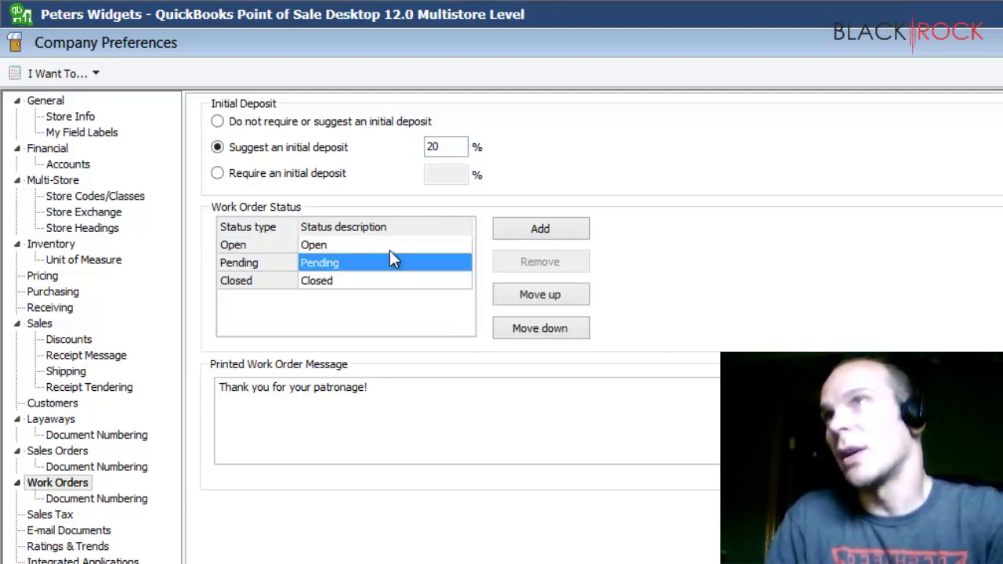
left_click(531, 227)
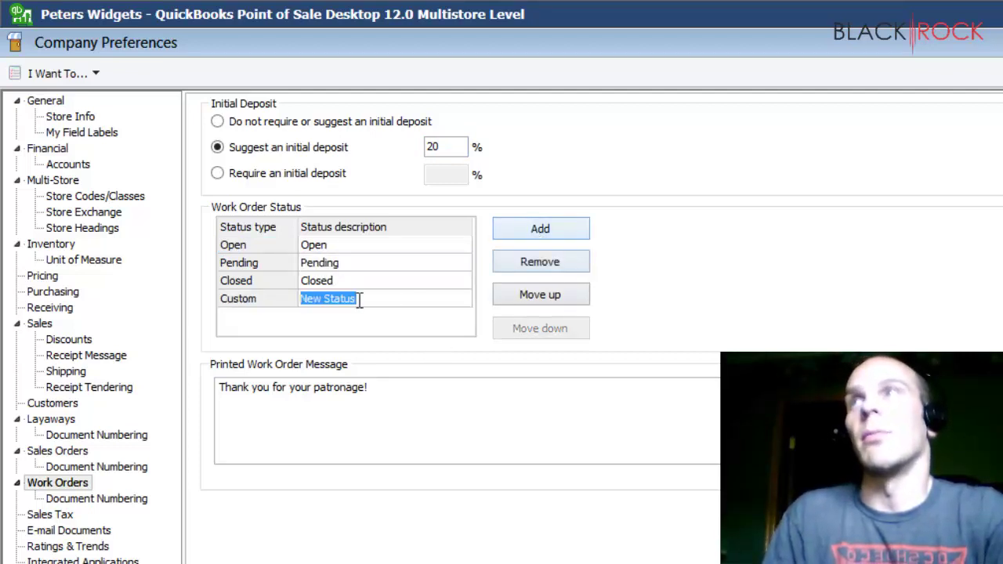
type("Snel")
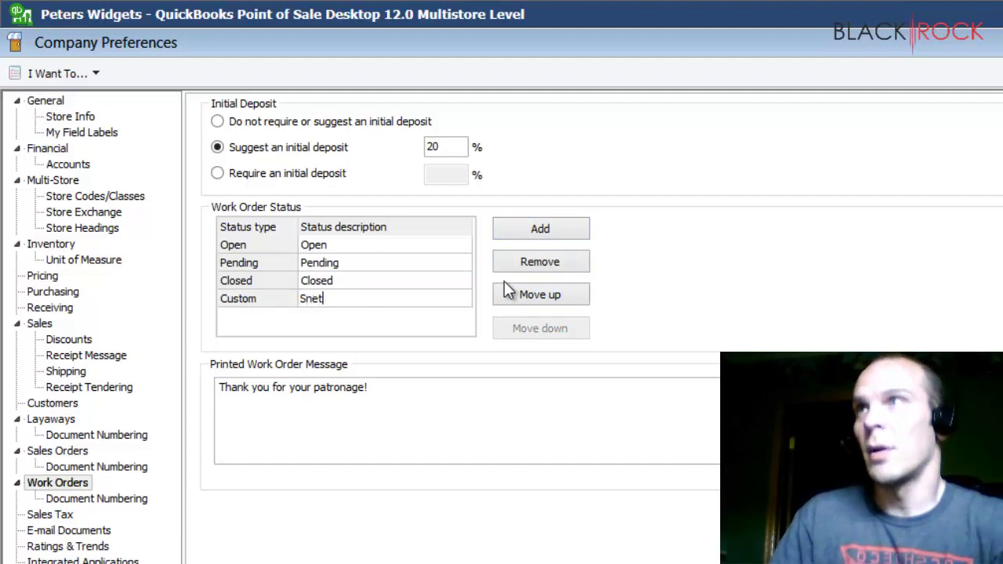
key("BackSpace")
key("BackSpace")
key("BackSpace")
type("ent ")
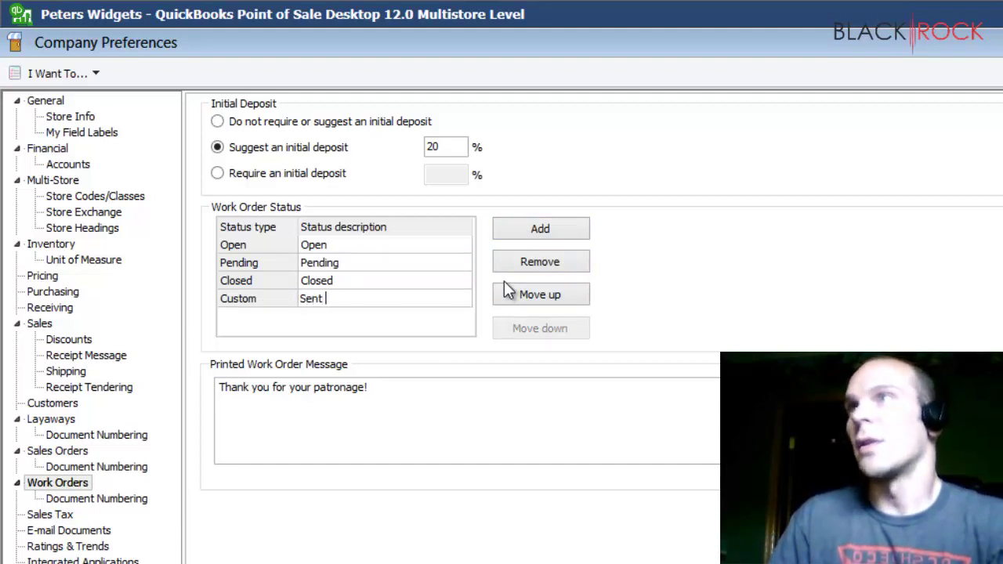
type("to Warehouse")
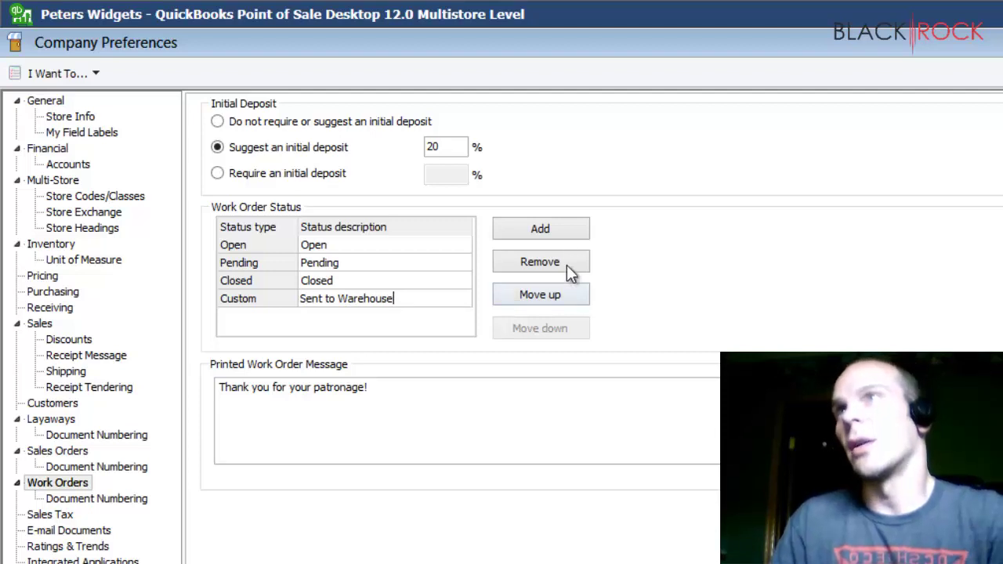
left_click(566, 229)
type("Out at P")
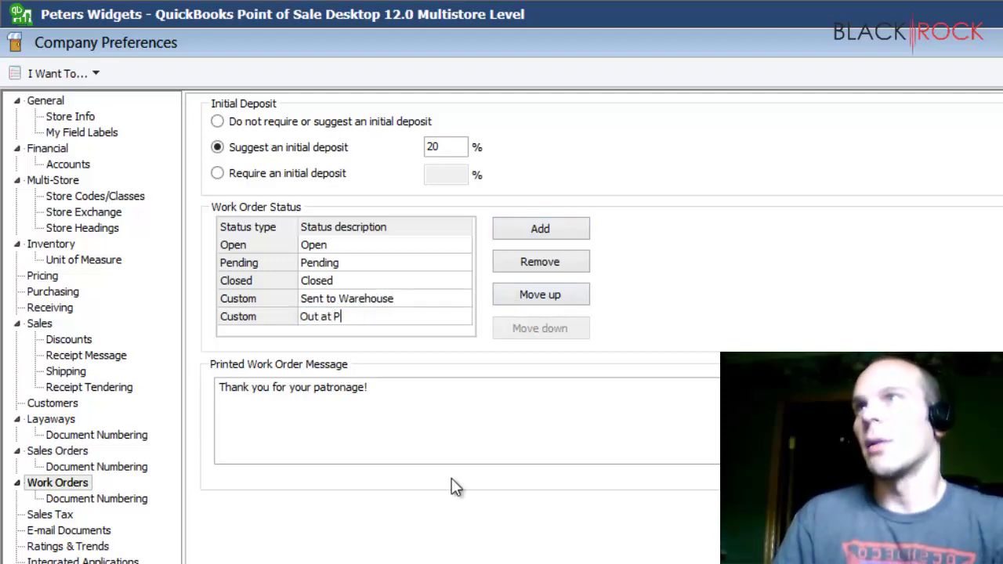
type("aint Shop")
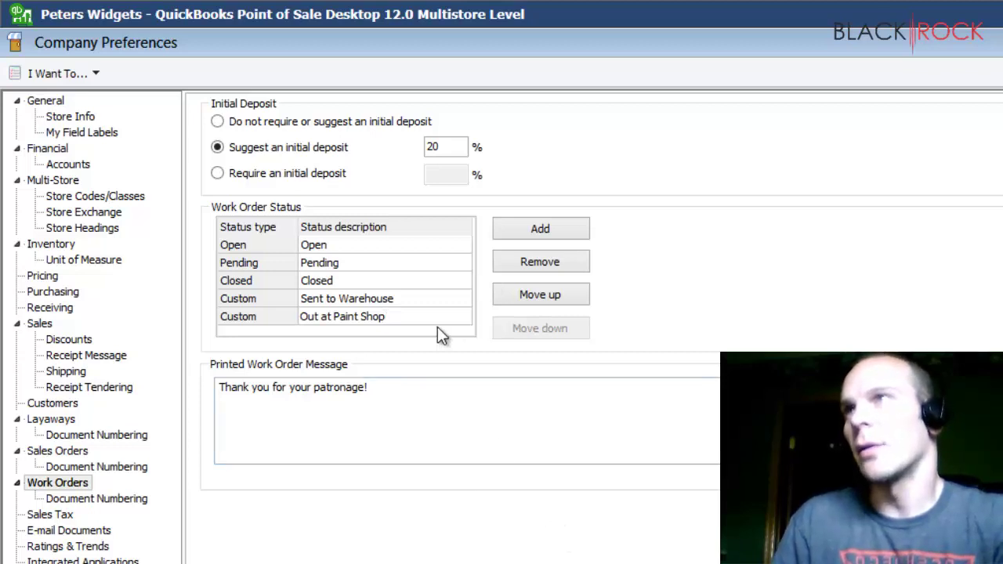
left_click(555, 228)
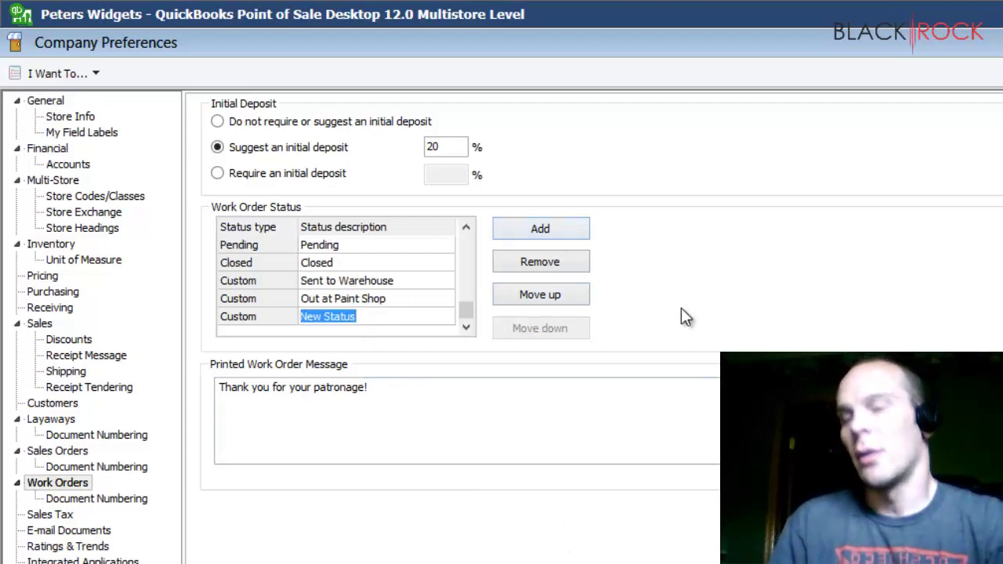
type("Final Fa")
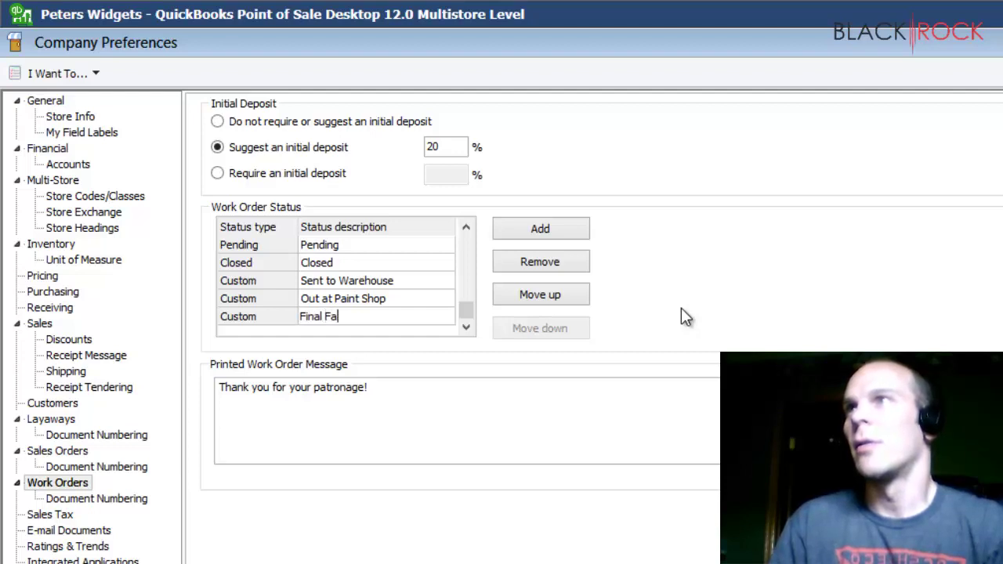
key("BackSpace")
type("Phase")
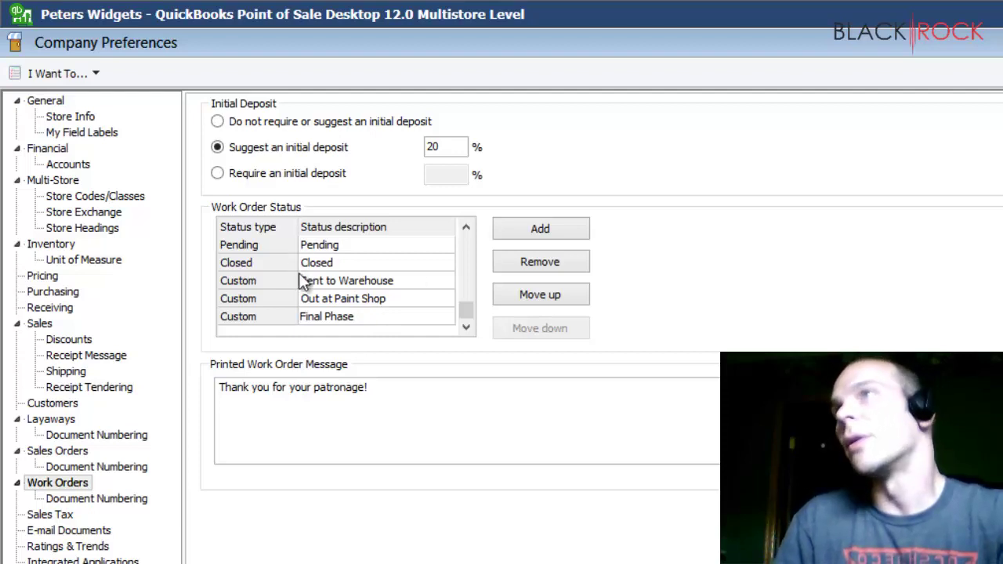
left_click(540, 396)
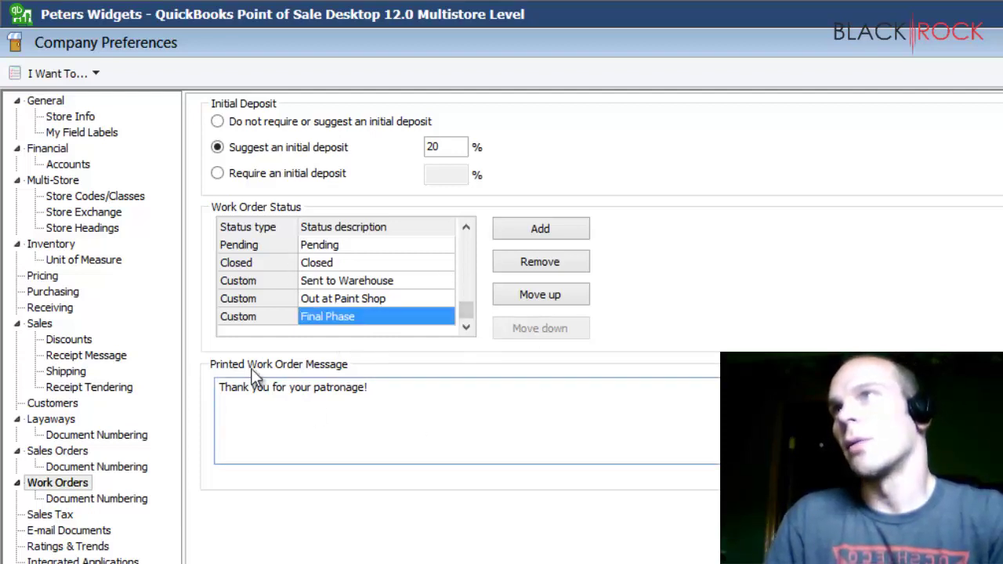
left_click_drag(369, 388, 225, 392)
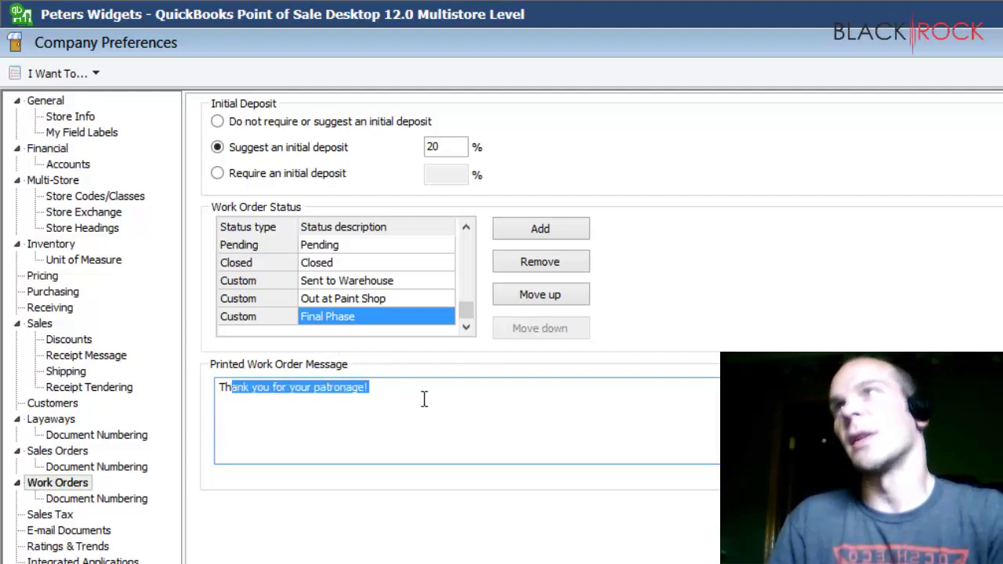
left_click_drag(368, 389, 192, 392)
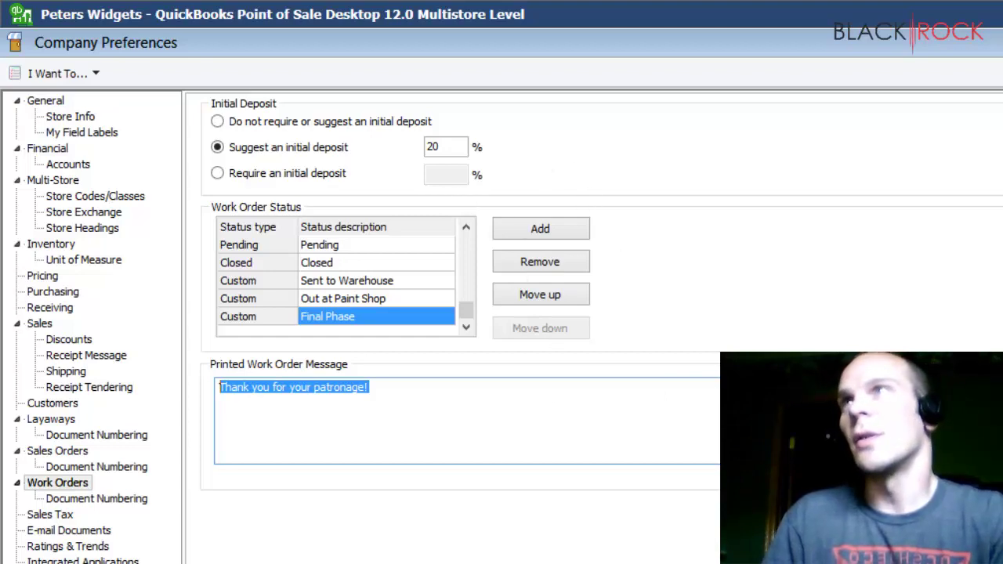
In Document Numbering, choose 'Define custom WO number format' and view its customize settings.
left_click(124, 499)
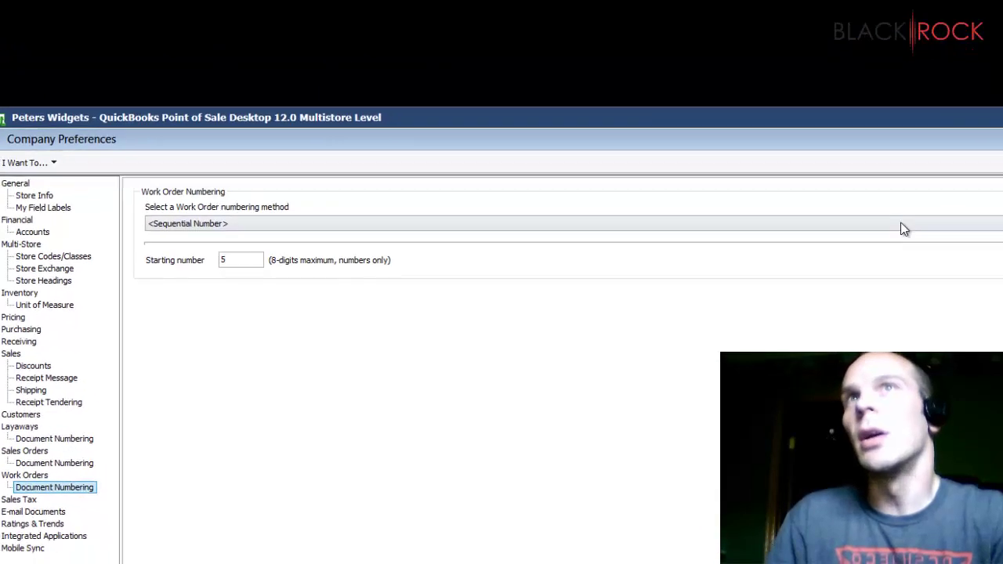
left_click(999, 171)
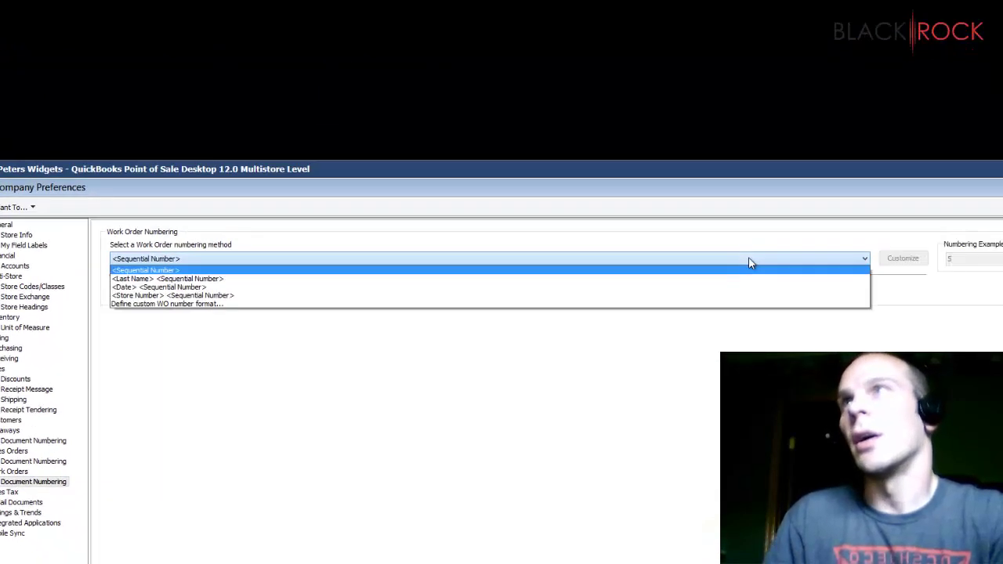
left_click(208, 304)
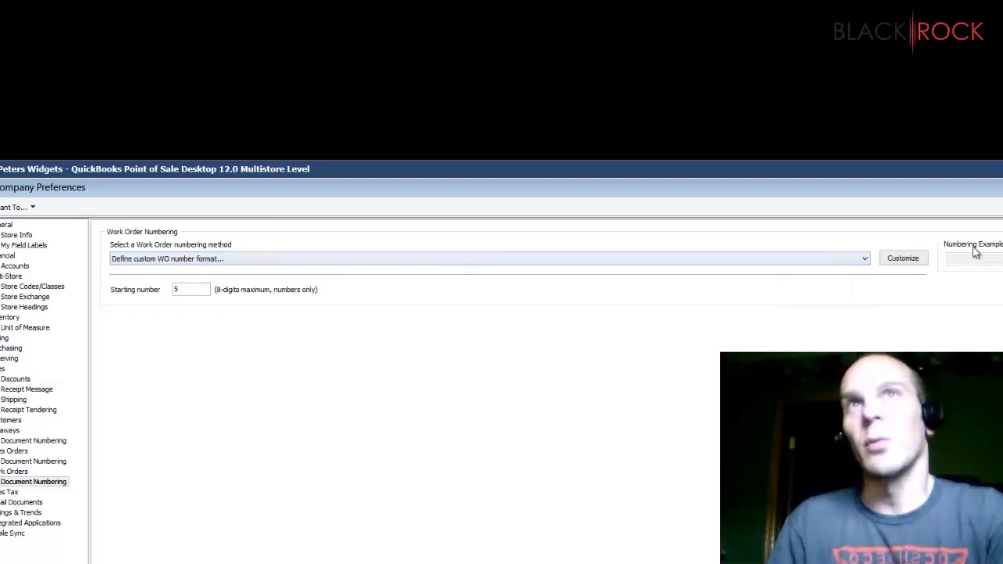
left_click(902, 260)
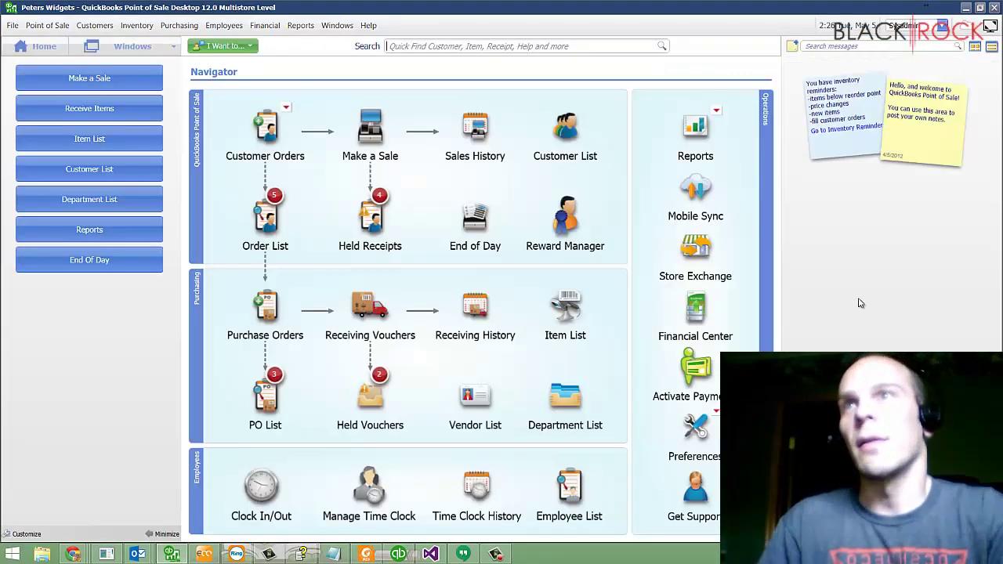
Start New Work Order number 5 and leave its status on Open.
left_click(286, 107)
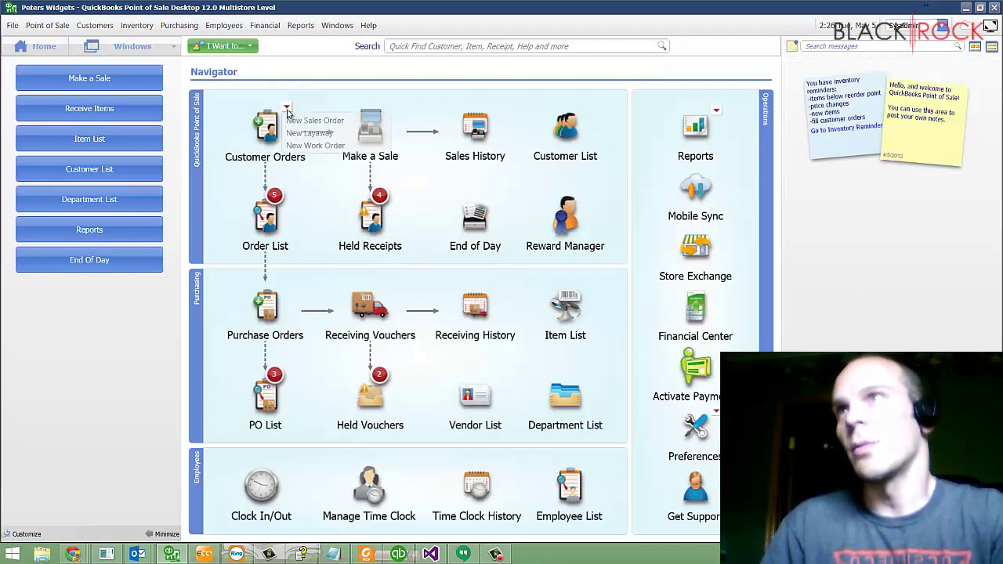
left_click(327, 148)
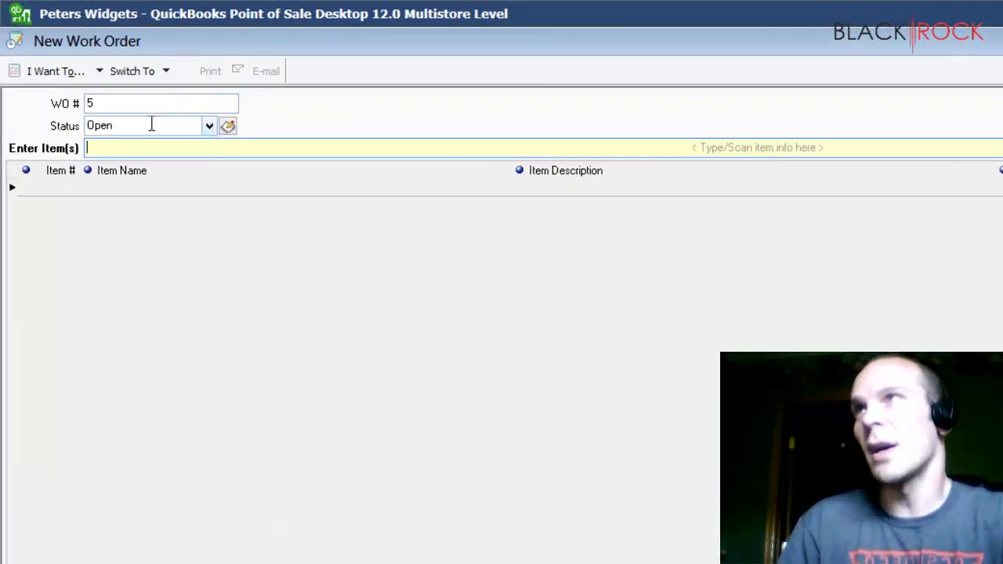
left_click(208, 125)
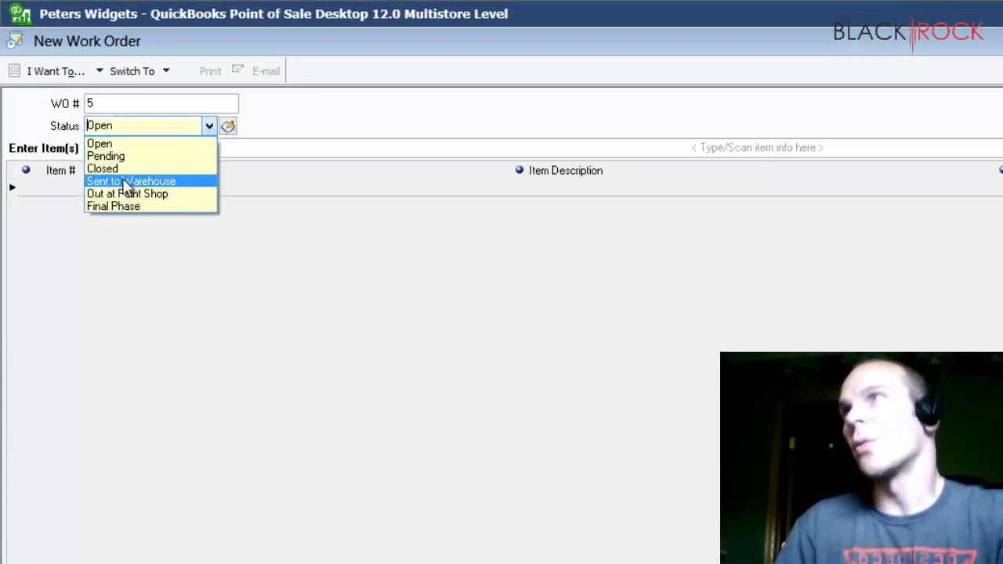
left_click(329, 192)
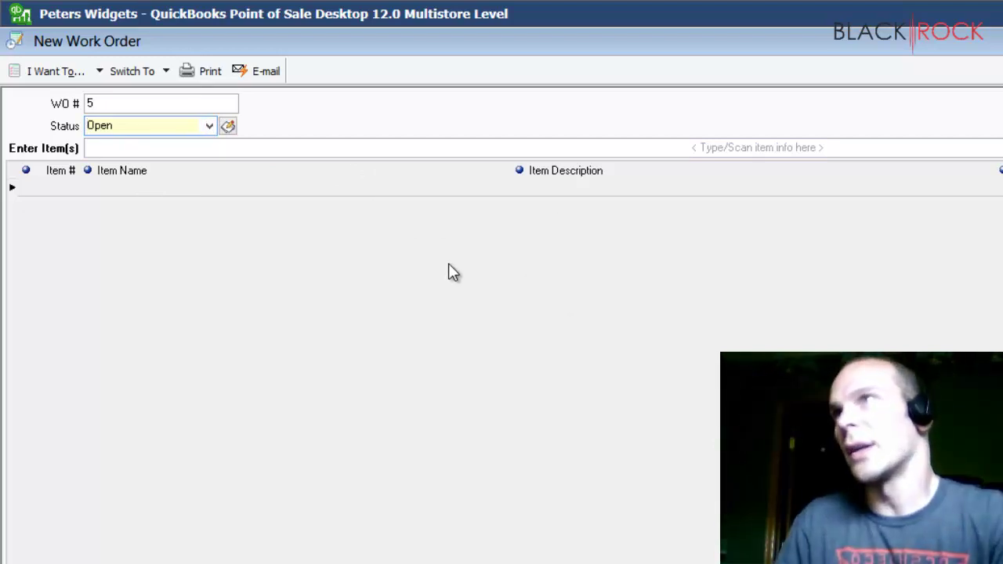
Add Angel Sitting, Planter Sq 20 Gramercy Crest and T Picea Gl Densata #10 from the item list.
left_click(945, 99)
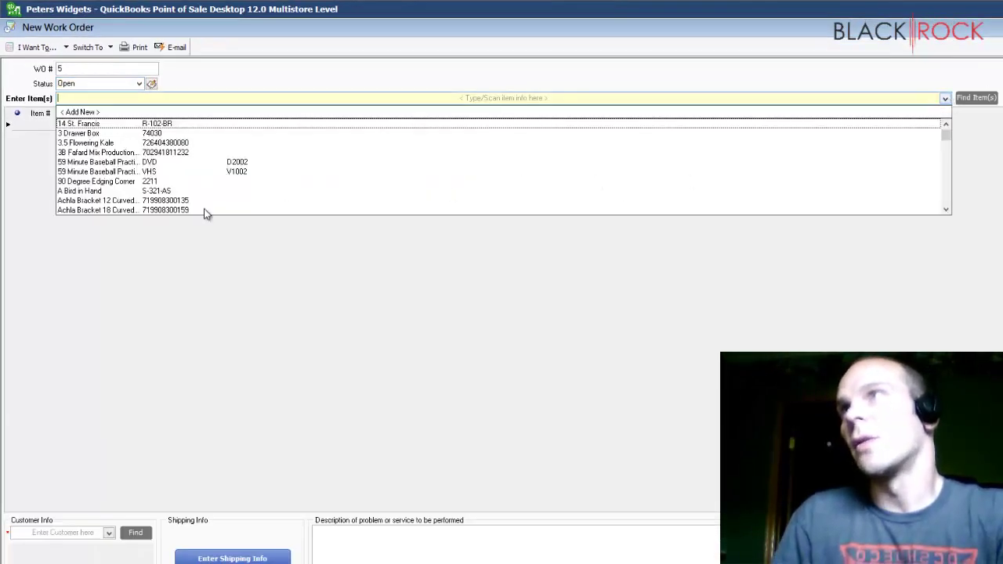
scroll(950, 185, "down", 10)
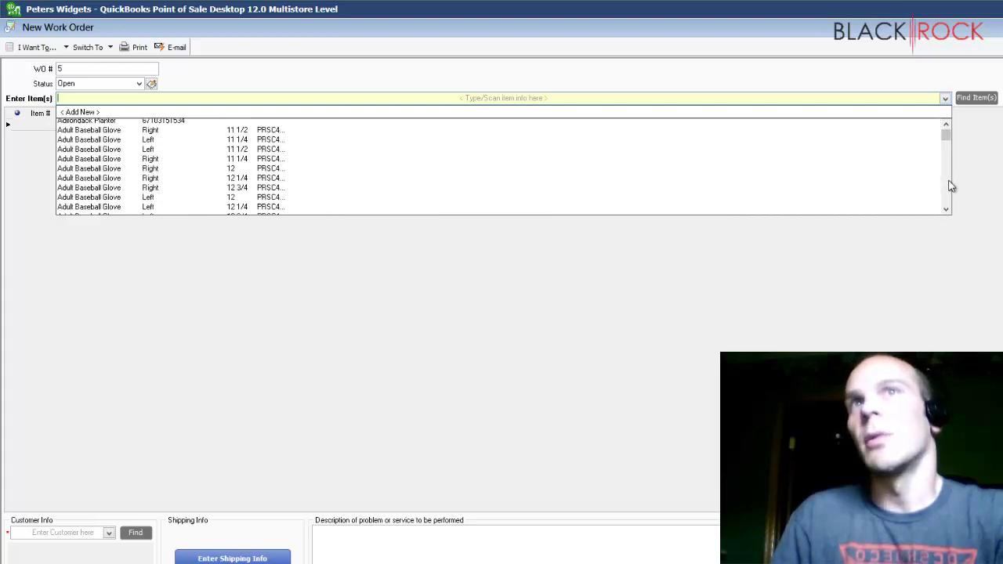
left_click(793, 198)
left_click(945, 98)
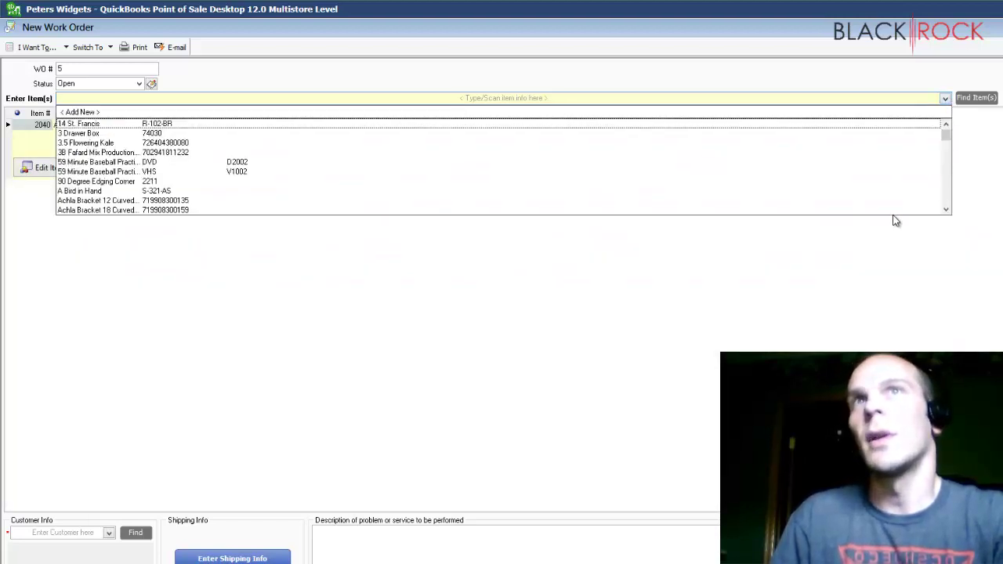
scroll(946, 201, "down", 10)
scroll(917, 202, "down", 3)
left_click_drag(947, 139, 947, 190)
left_click(797, 192)
left_click(945, 99)
left_click(844, 197)
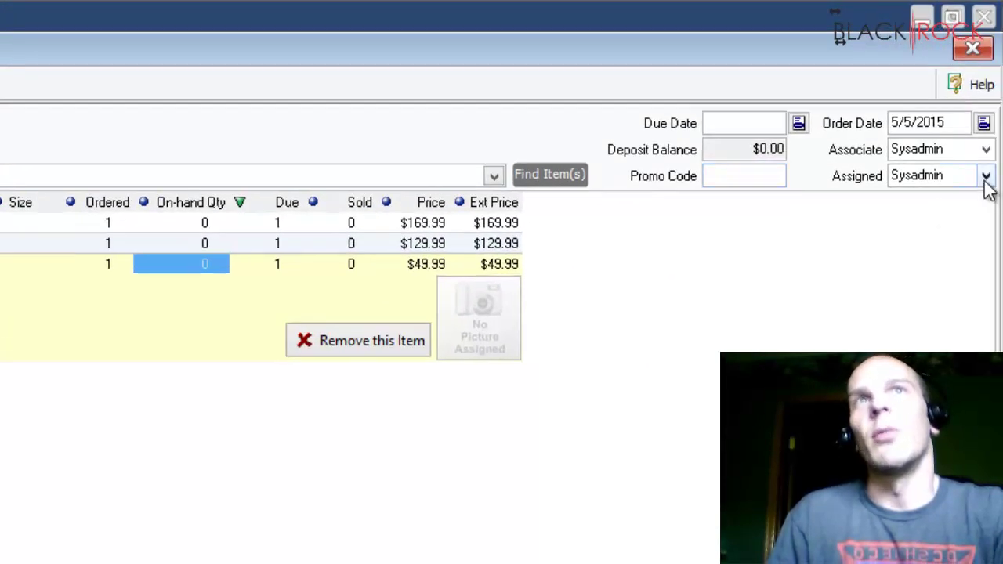
Assign work order 5 to another employee and attach the customer, for a $376.22 total.
left_click(985, 177)
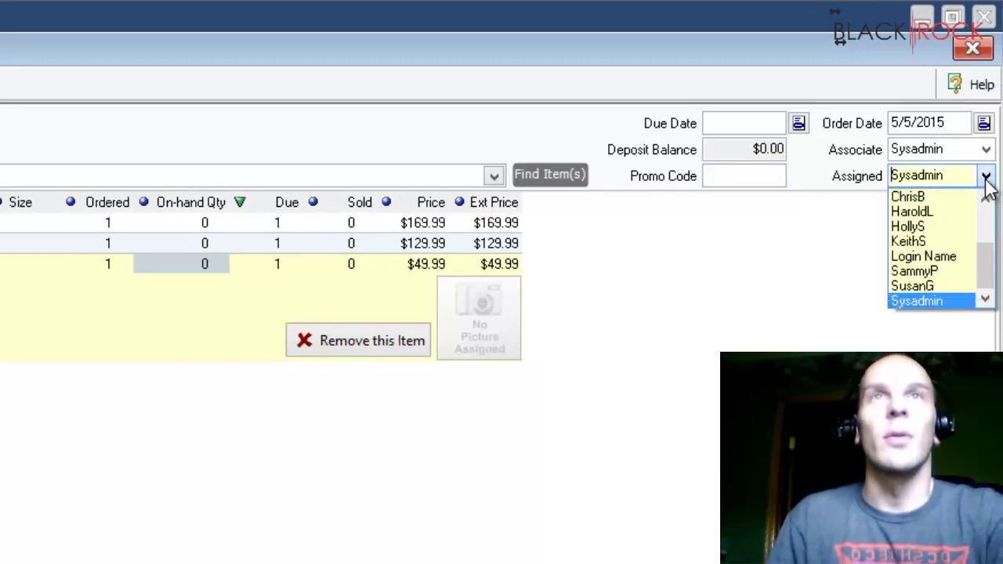
left_click(941, 270)
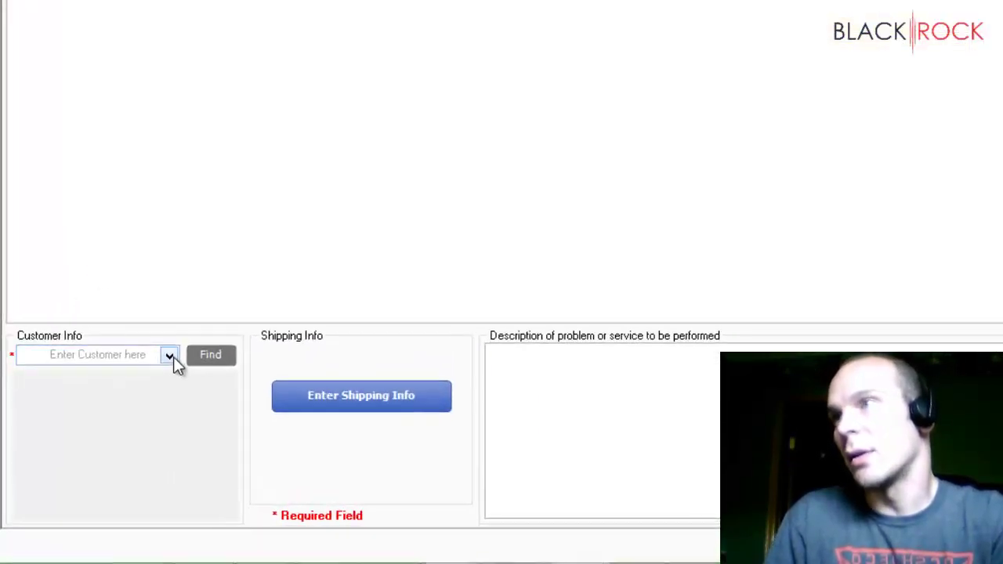
left_click(168, 357)
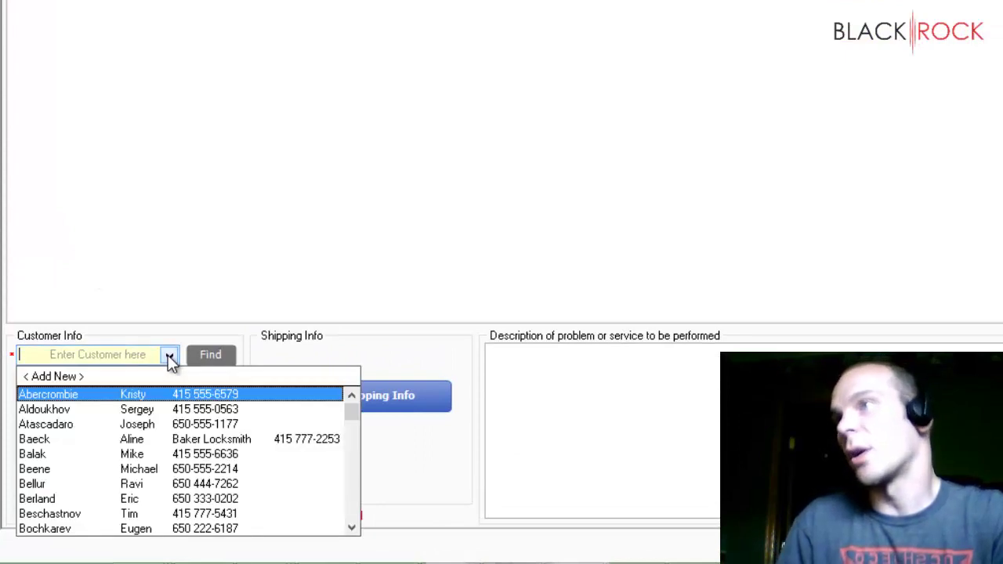
left_click_drag(348, 415, 354, 460)
left_click(127, 469)
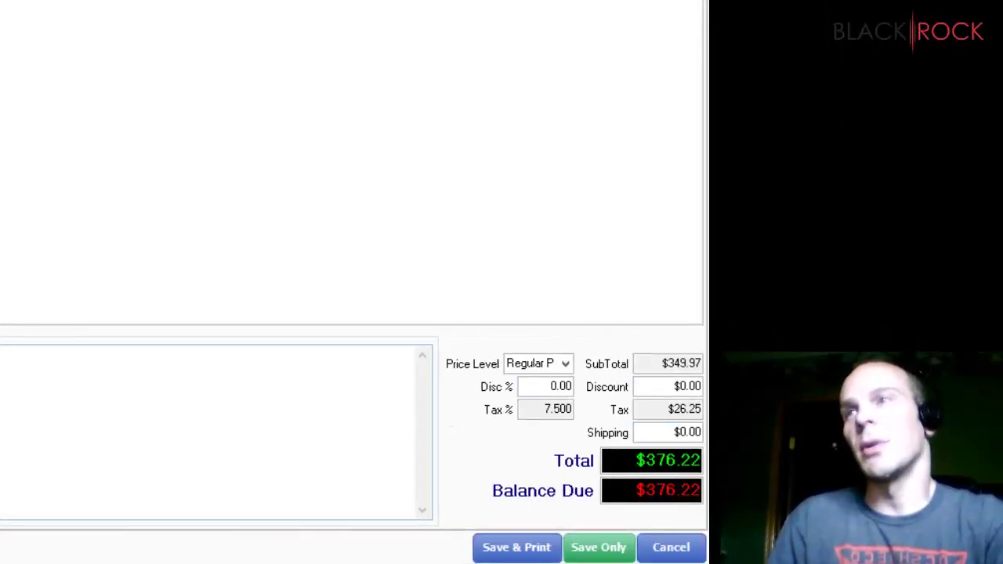
Write the service description beginning 'Take the Sitting Angel and put it'.
left_click(211, 431)
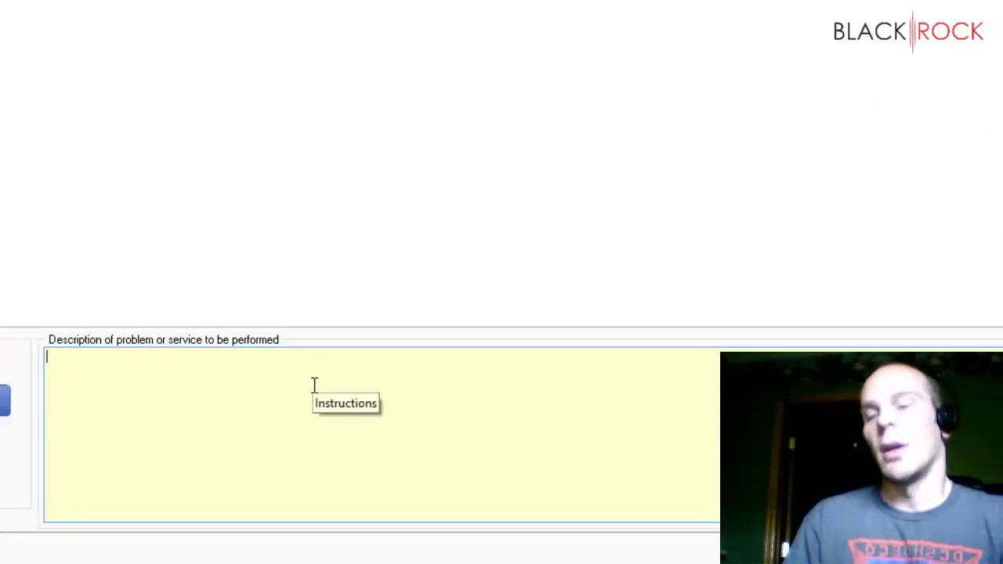
type("Take the Sitting Age")
key("BackSpace")
key("BackSpace")
type("ngel and put it together with the Planter and the Picea")
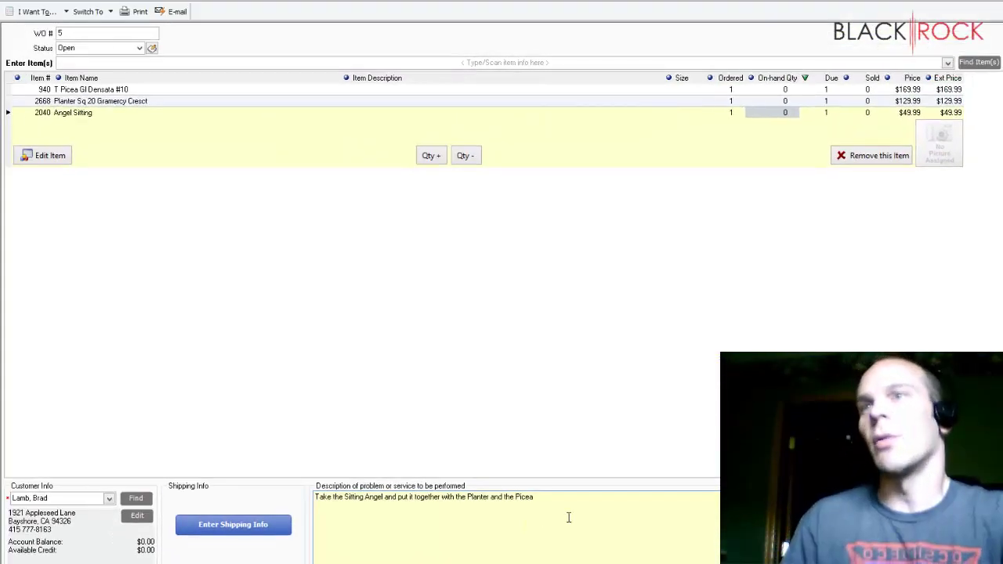
type(".")
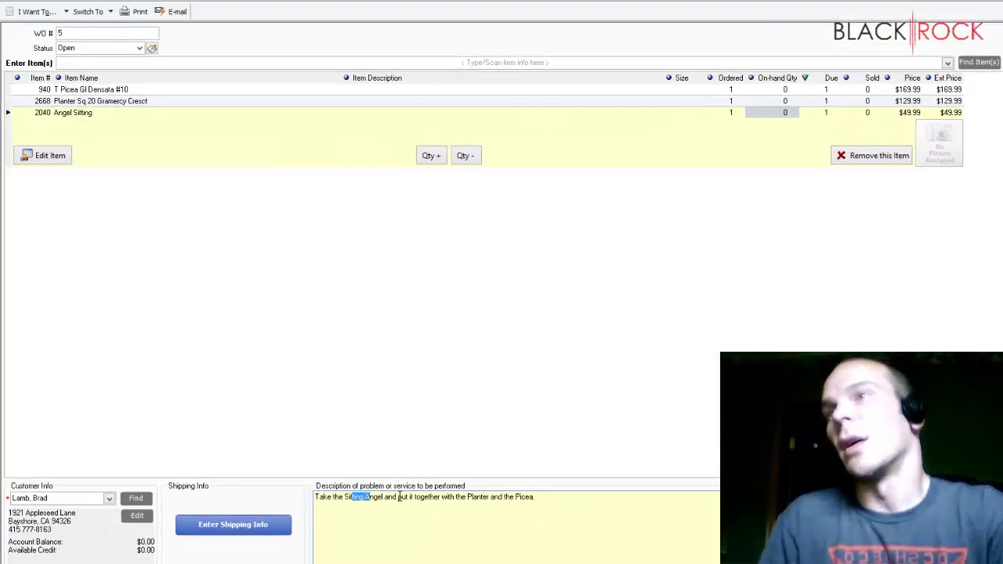
left_click_drag(436, 497, 617, 497)
left_click(618, 496)
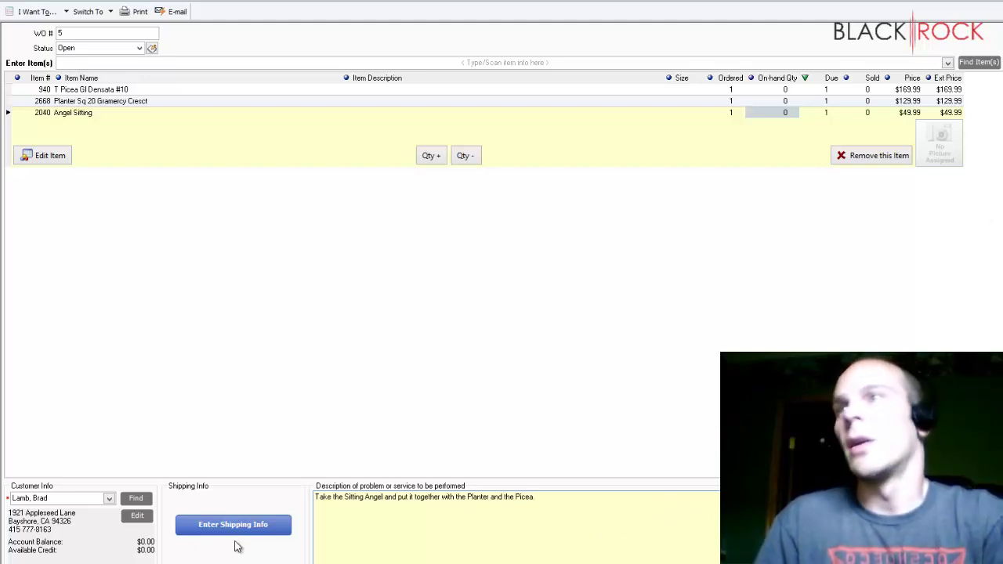
left_click_drag(324, 504, 555, 481)
left_click(583, 509)
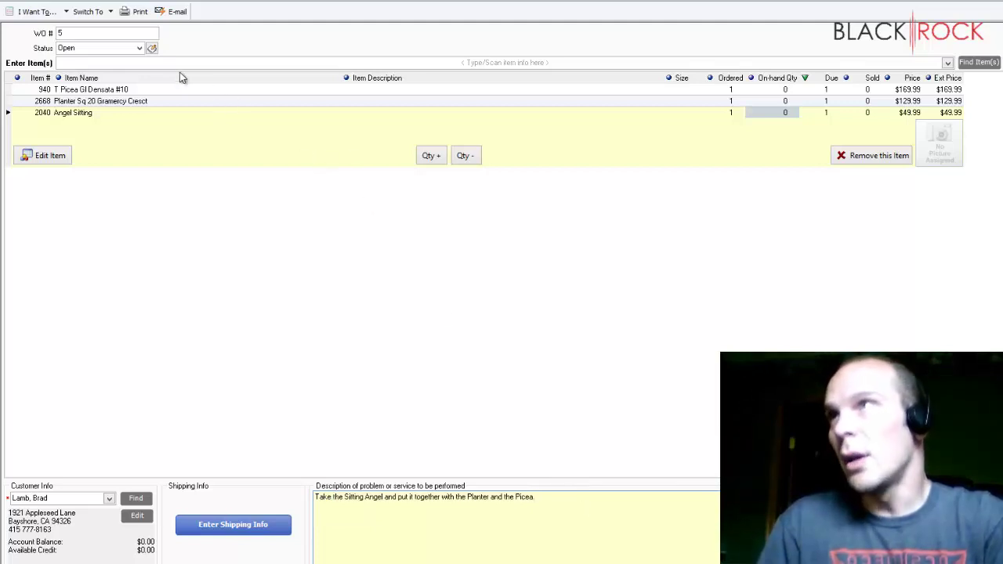
Save & Print the work order after glancing at the actions list.
left_click(67, 12)
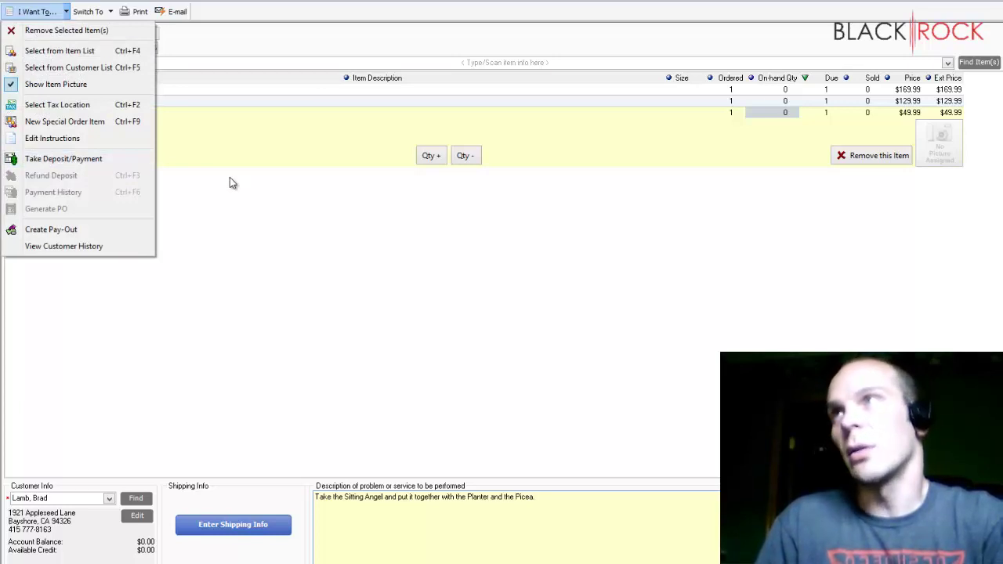
left_click(364, 238)
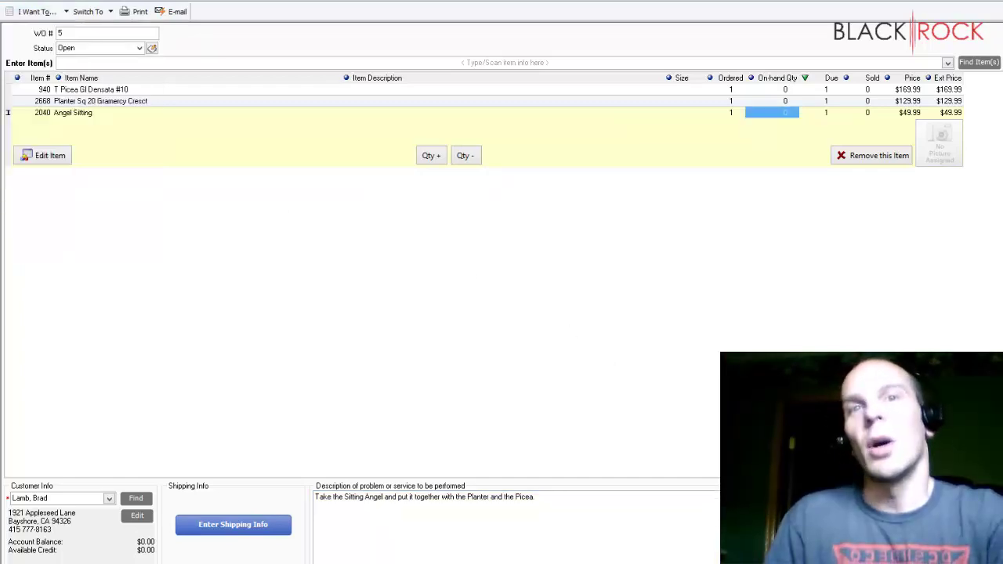
left_click(599, 553)
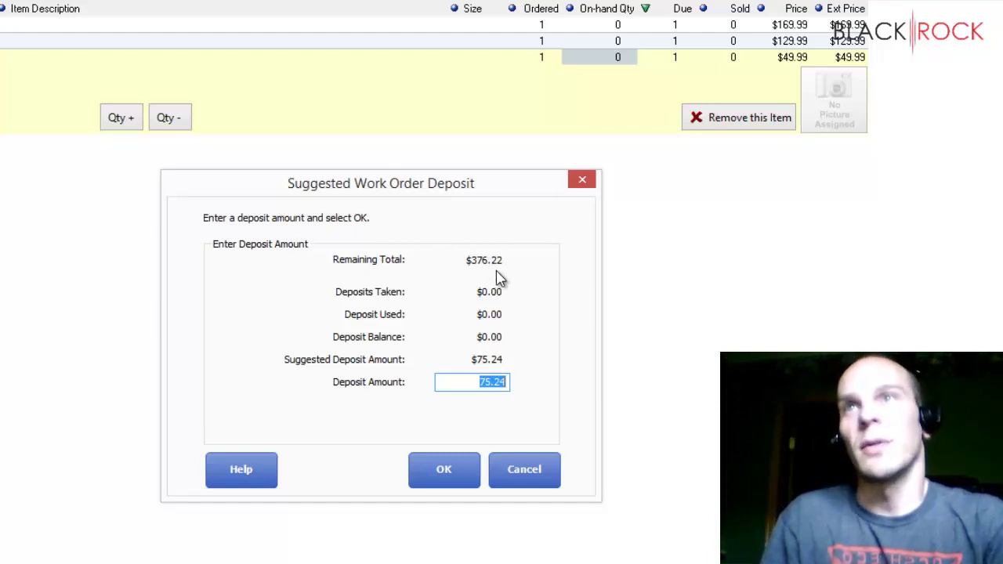
Change the suggested deposit from 75.24 to 75 and confirm it.
left_click(512, 383)
double_click(513, 383)
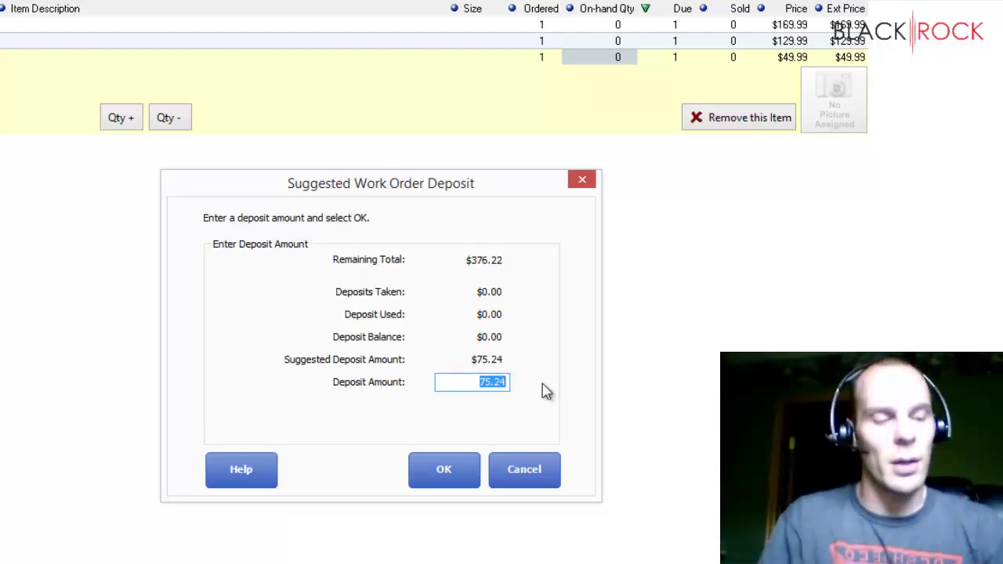
type("75")
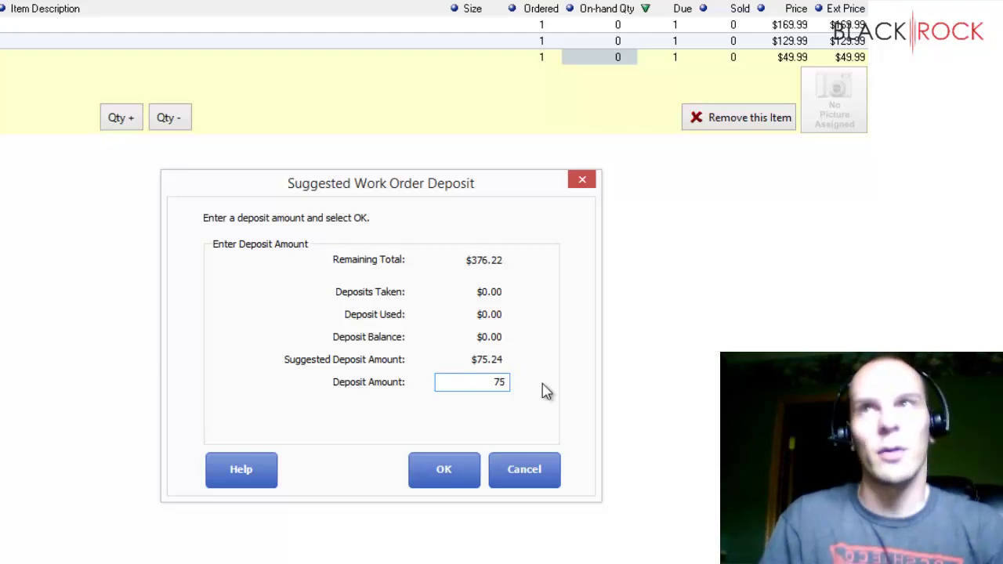
left_click(458, 481)
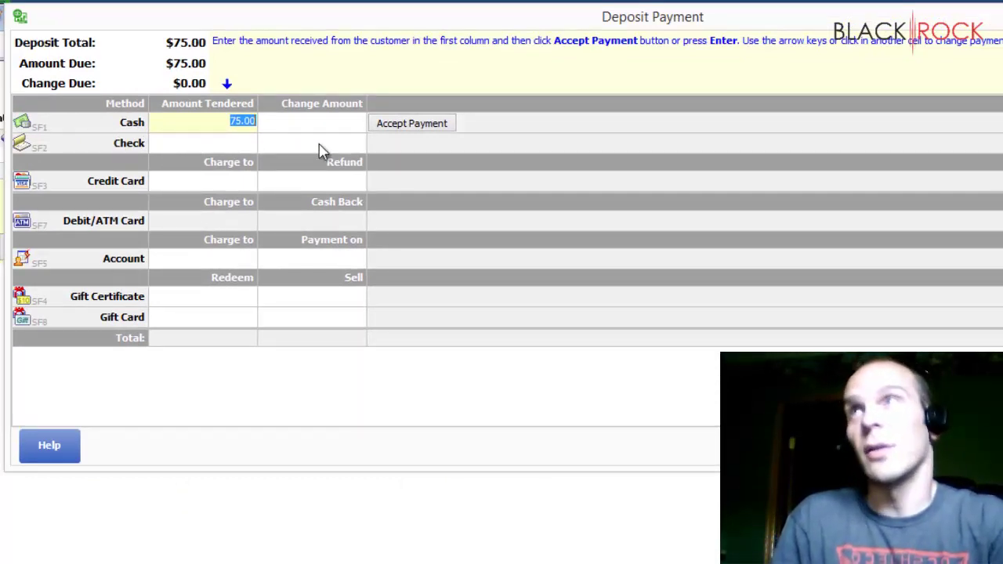
Accept the 75.00 cash deposit, save it, and preview the printed work order.
left_click(235, 123)
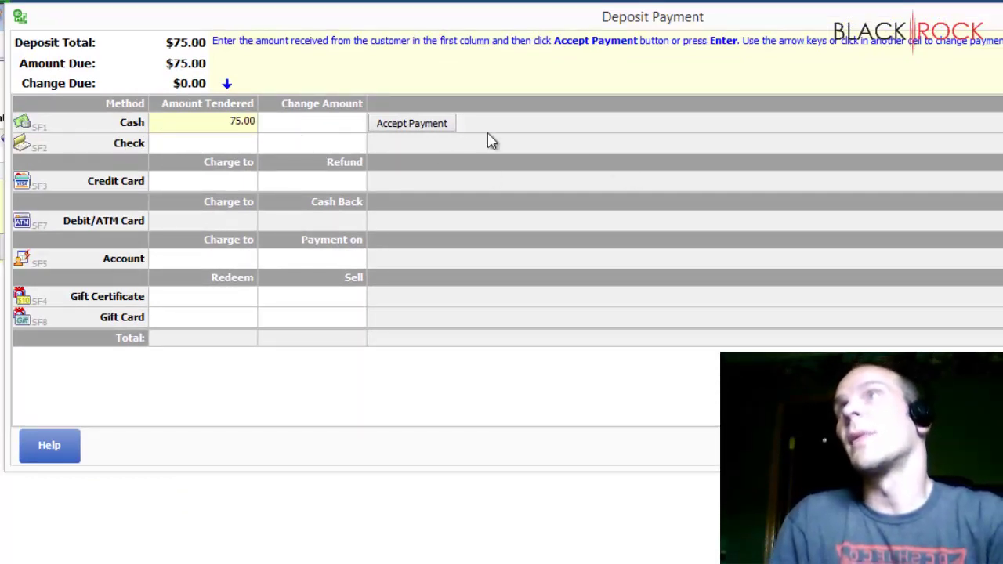
left_click(431, 125)
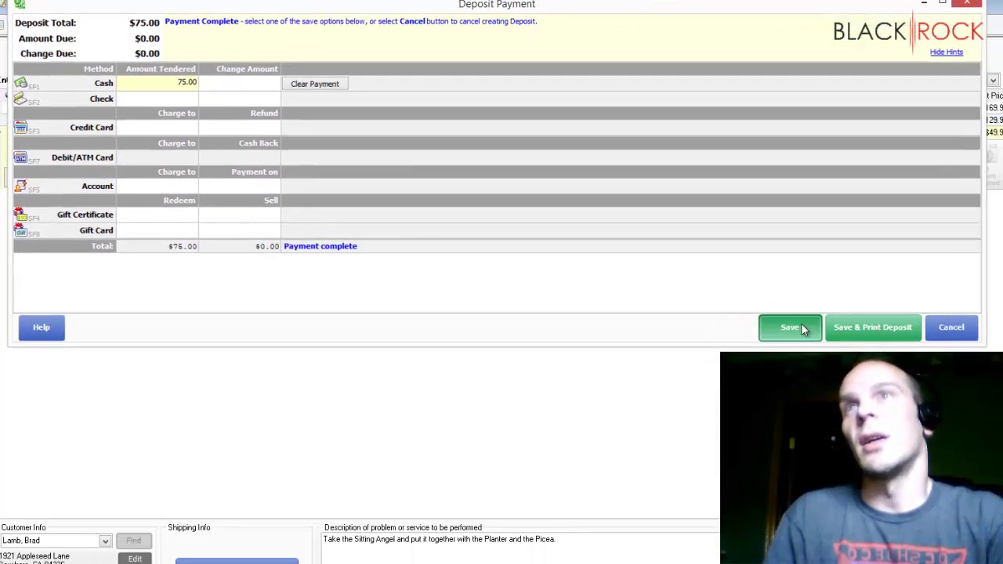
left_click(822, 337)
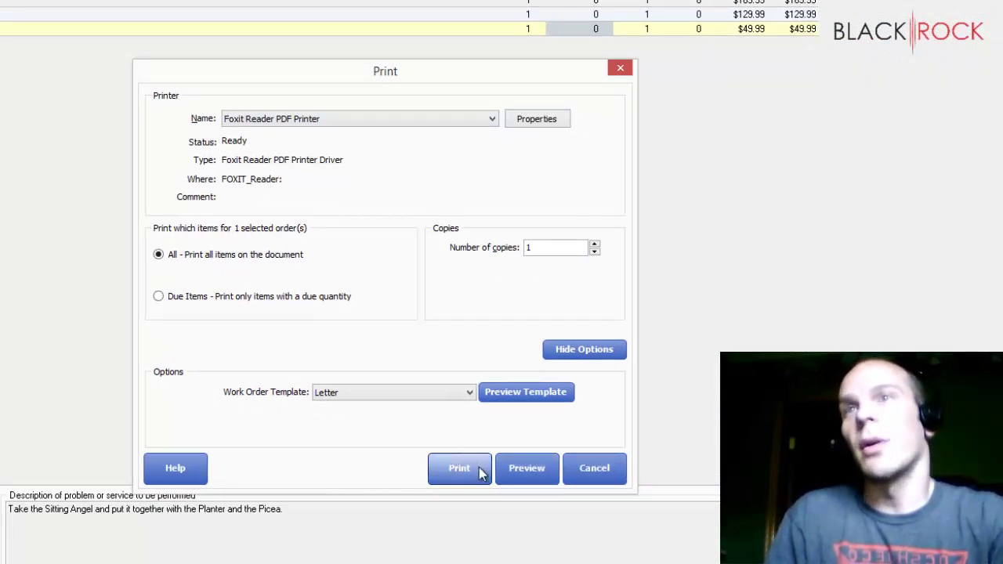
left_click(526, 467)
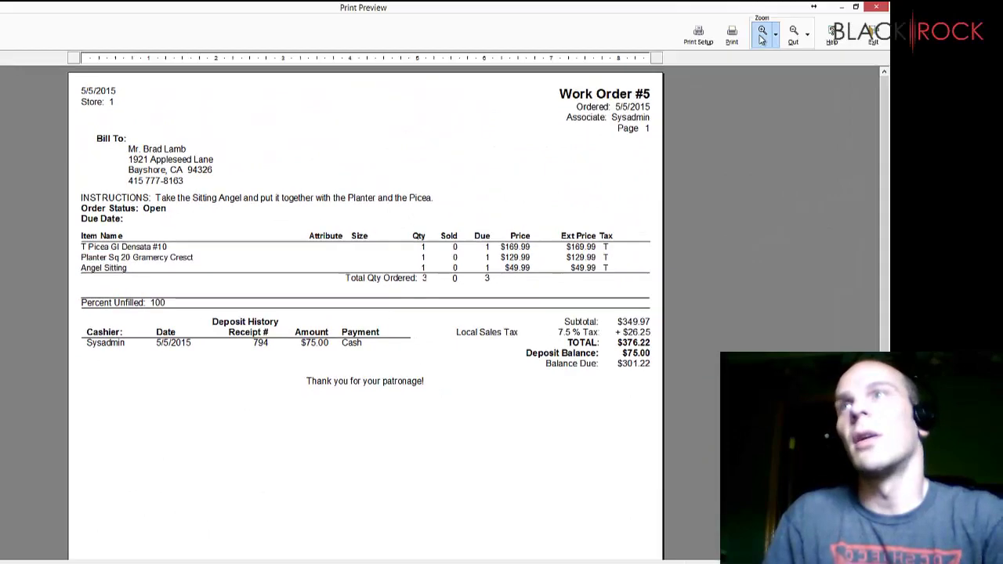
Enlarge the work order print preview and scroll through it to review it.
left_click(762, 35)
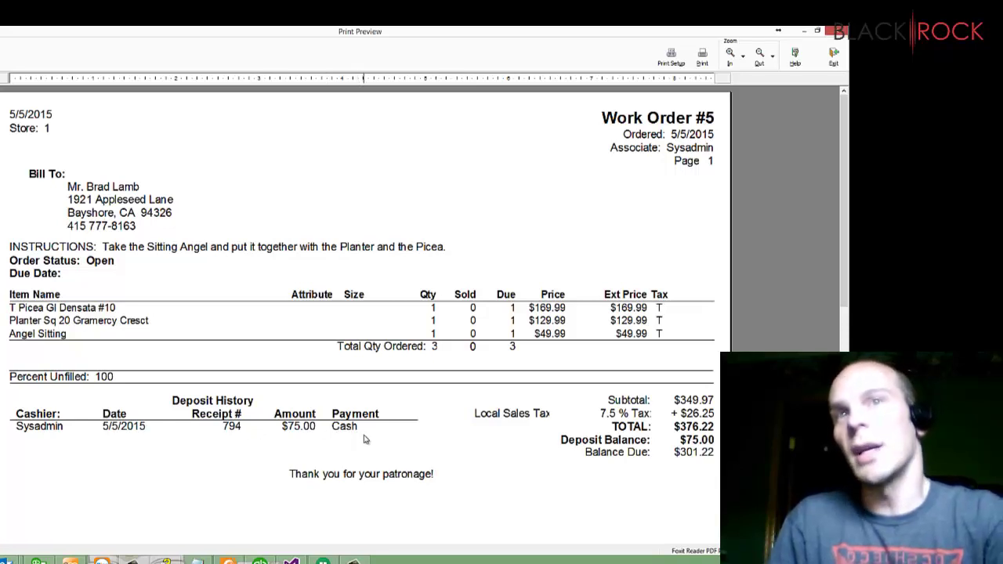
scroll(435, 447, "down", 3)
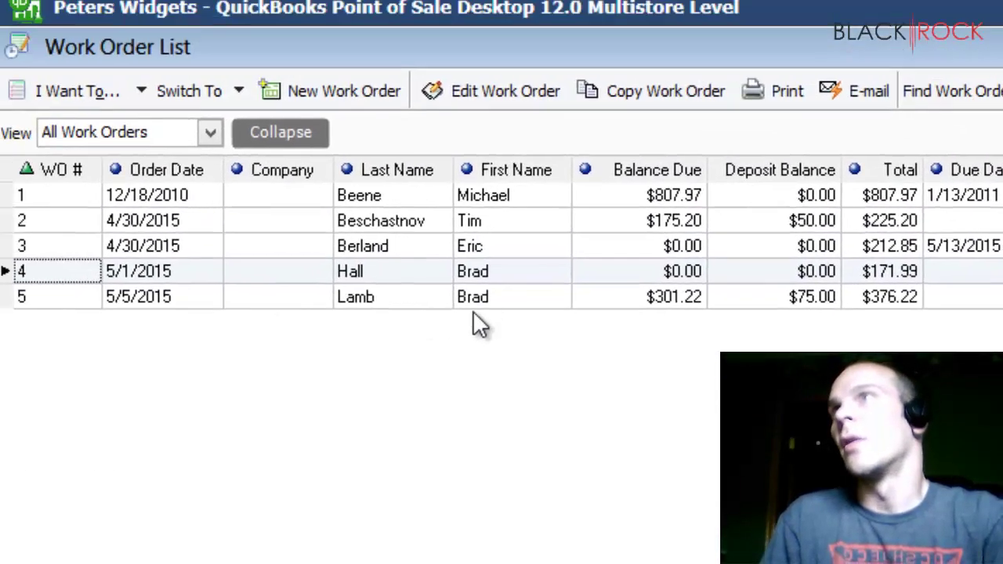
Open work order 5 and select all three of its items for a new purchase order.
left_click(482, 301)
double_click(482, 302)
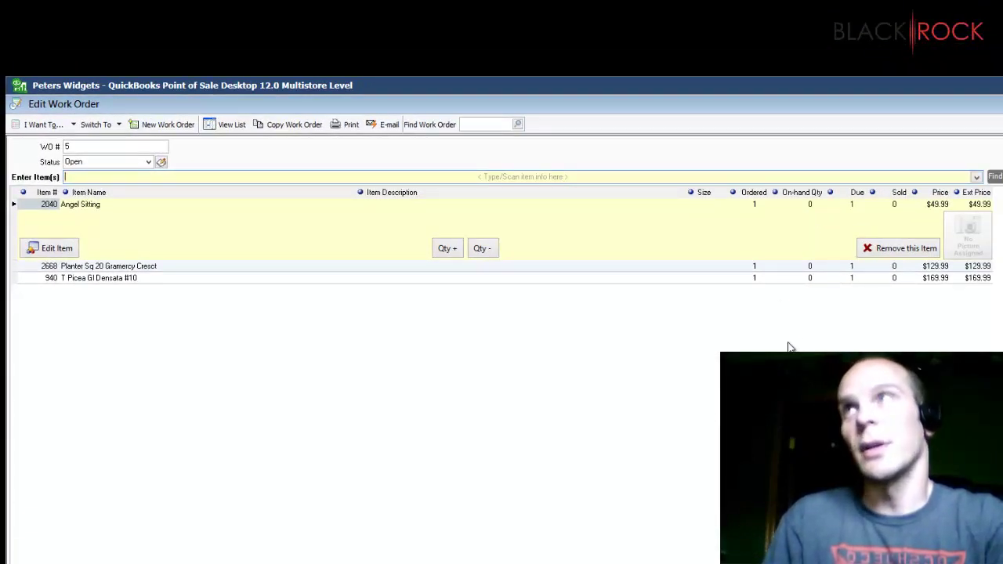
left_click(73, 124)
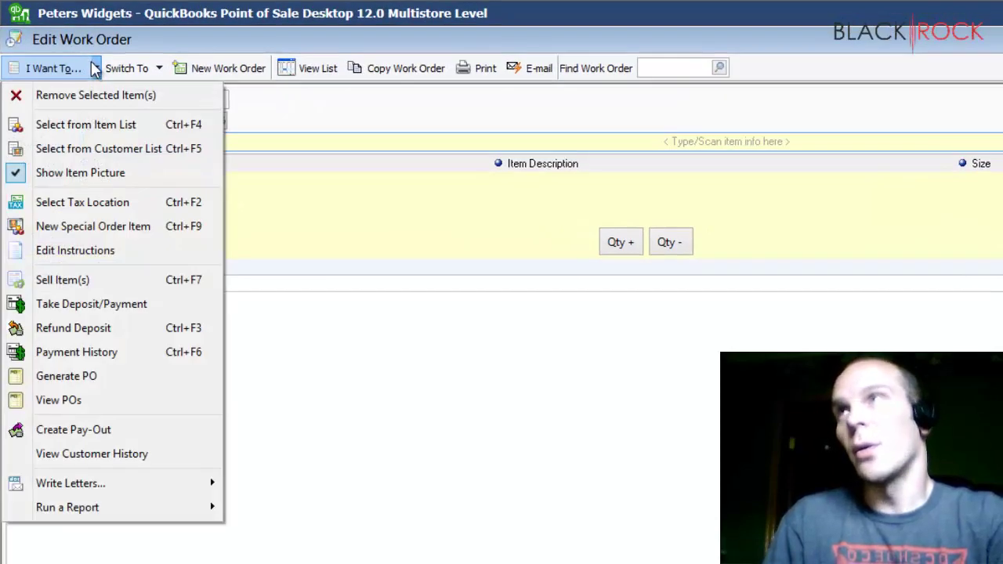
left_click(94, 377)
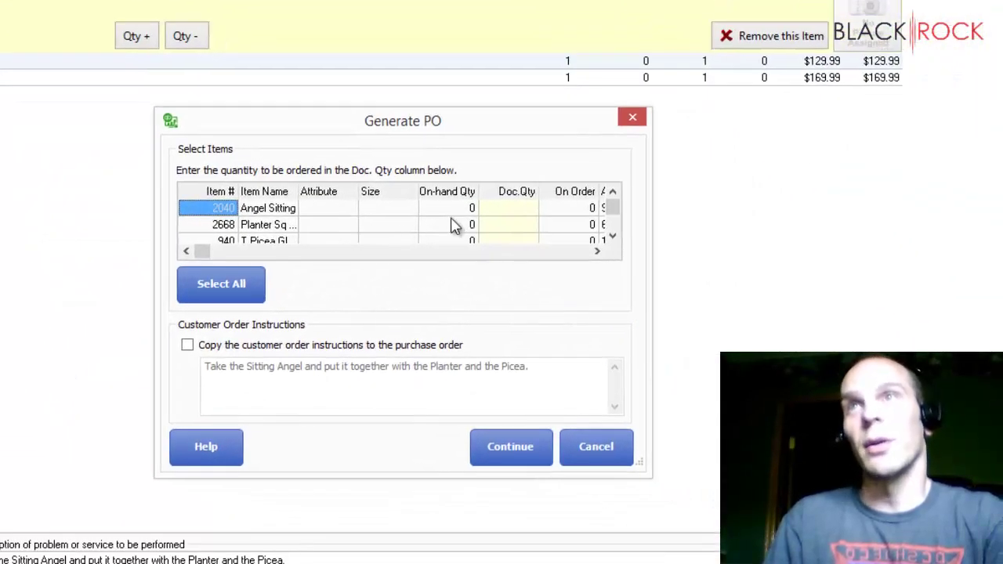
left_click(239, 293)
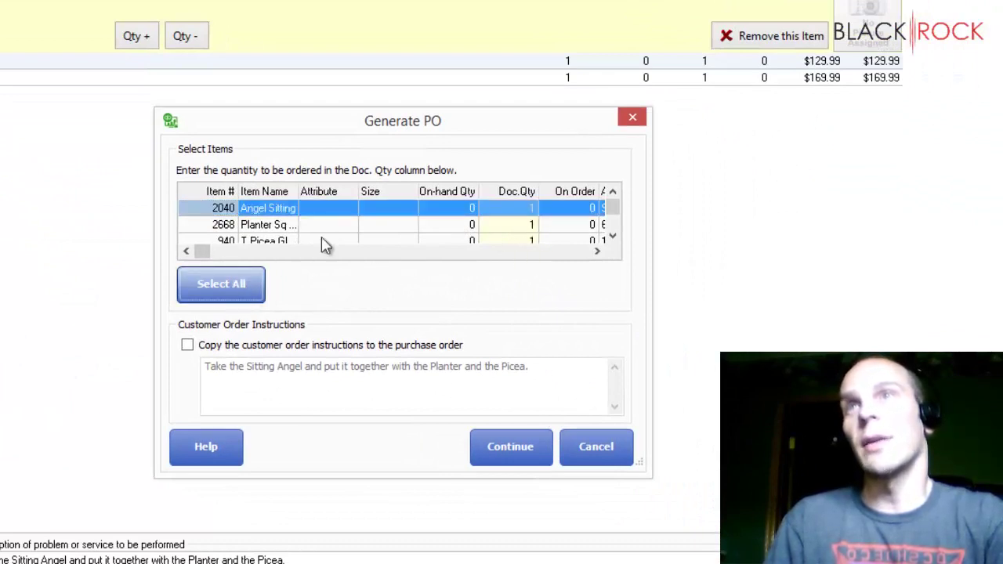
Create purchase order WO51 for $149.35 and review its print preview.
left_click(506, 448)
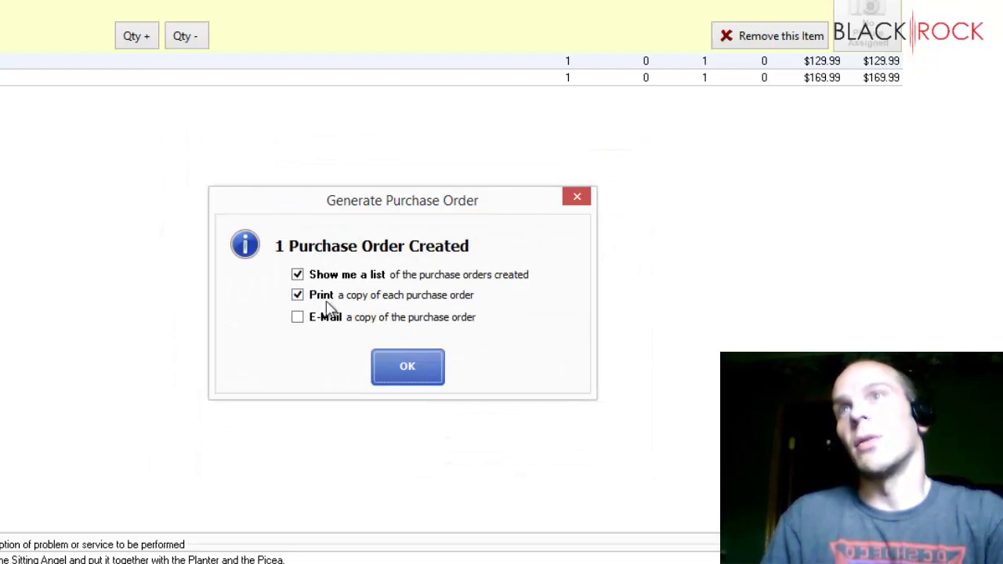
left_click(392, 373)
left_click(565, 513)
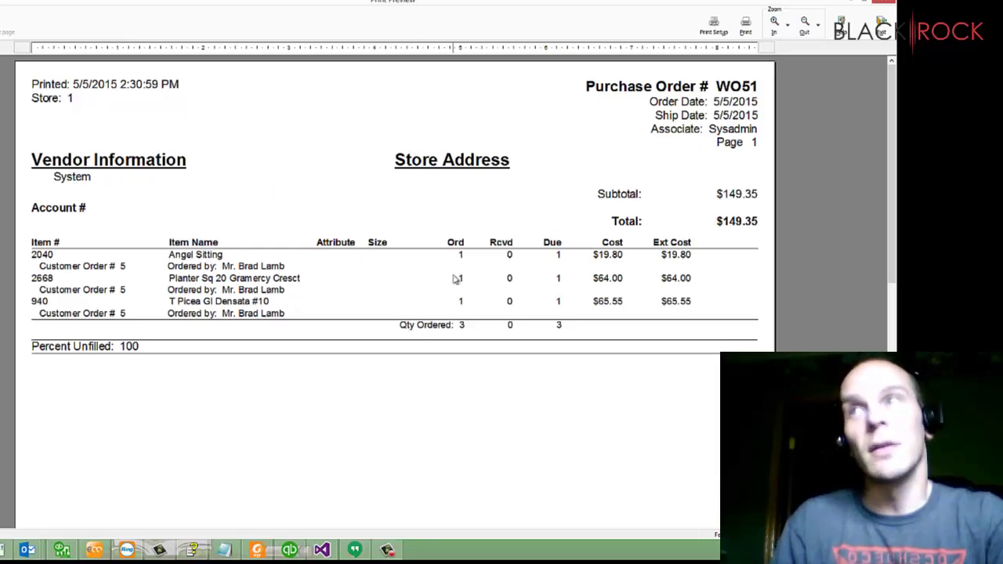
left_click(879, 26)
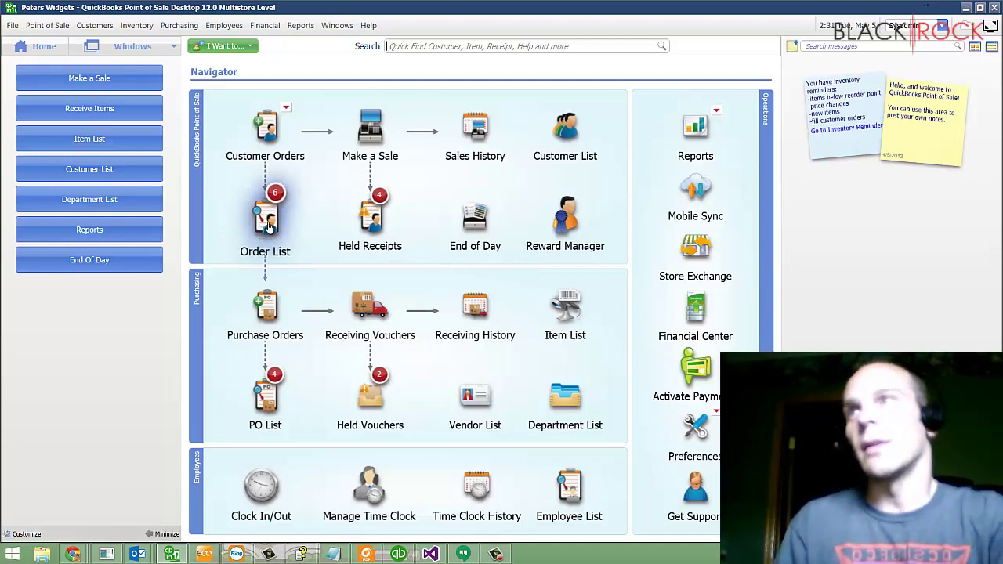
Sell all three items from work order 5, copying its order instructions onto the receipt.
mouse_move(278, 223)
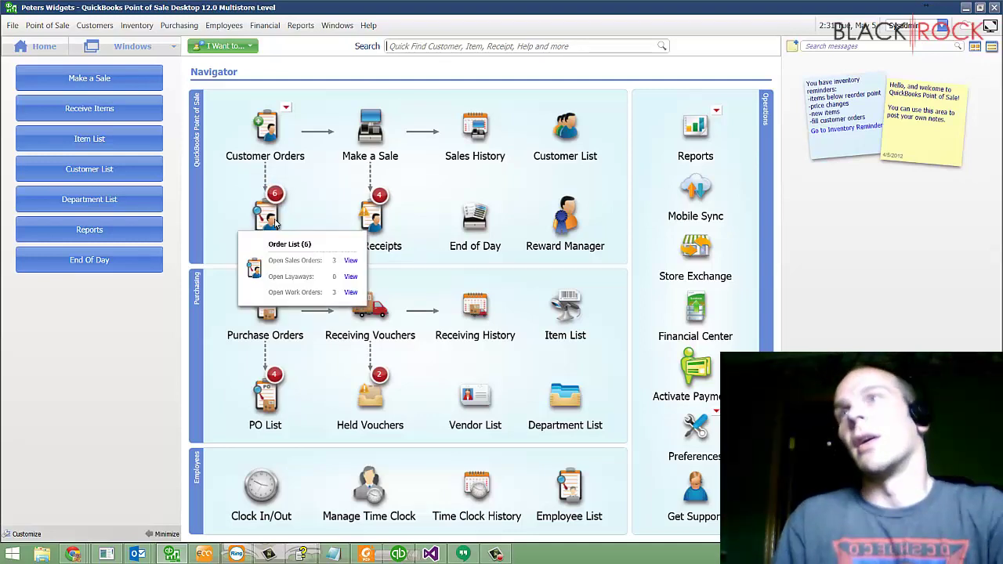
left_click(351, 293)
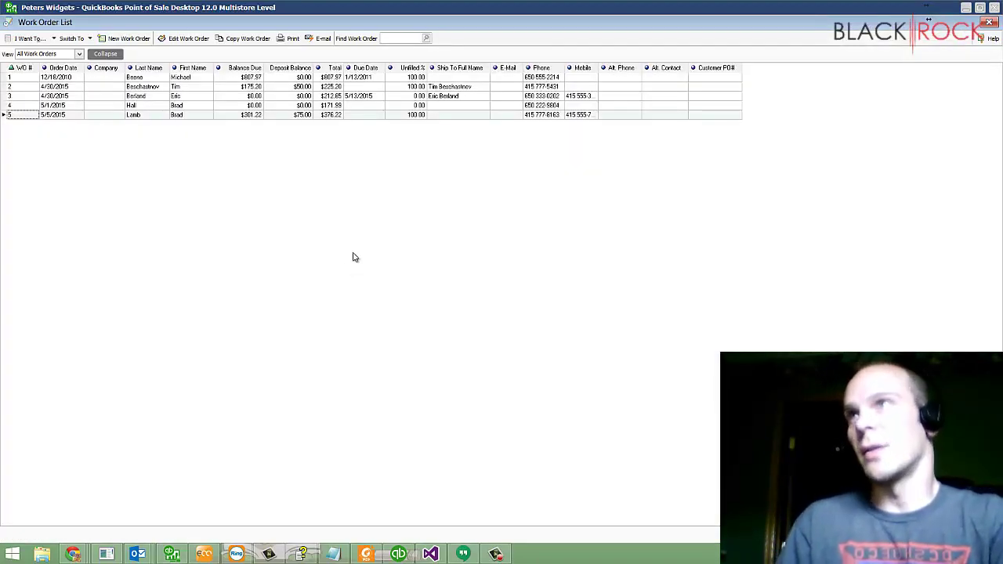
double_click(161, 116)
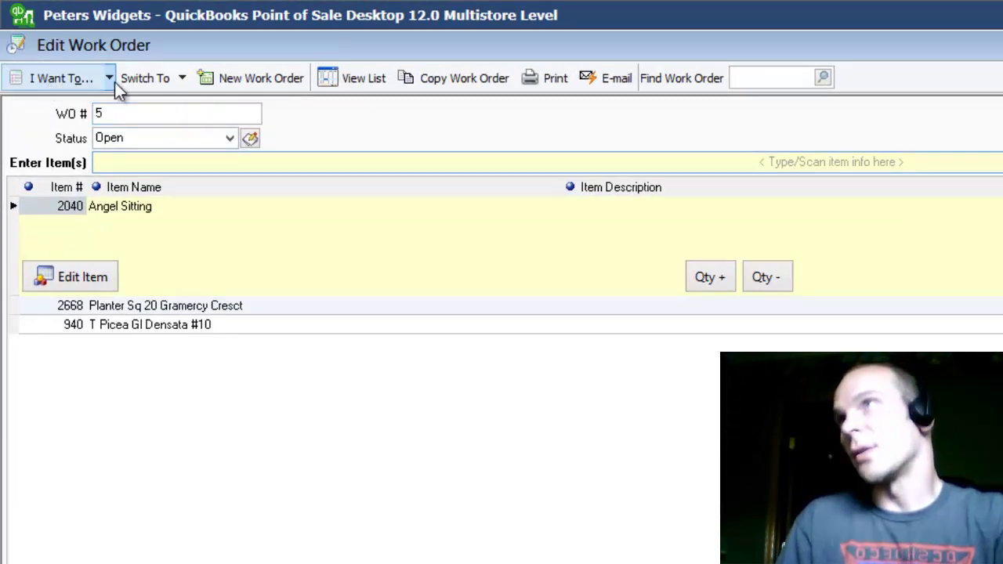
left_click(109, 80)
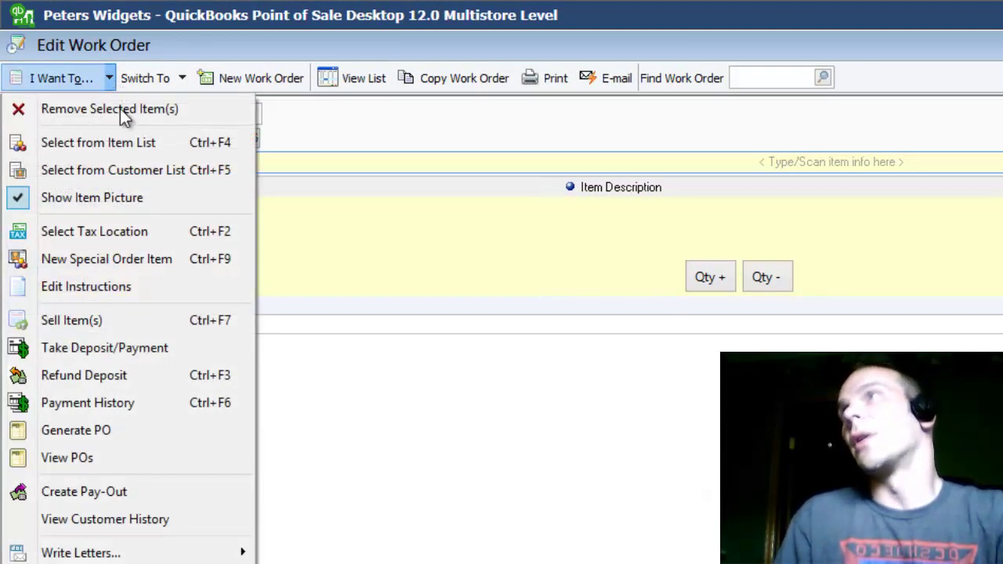
left_click(115, 319)
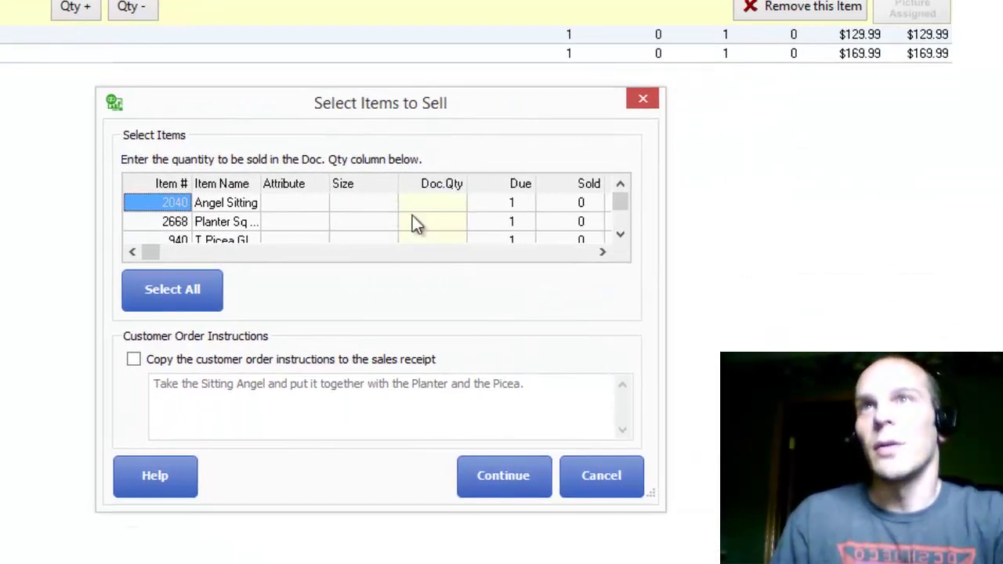
left_click(166, 286)
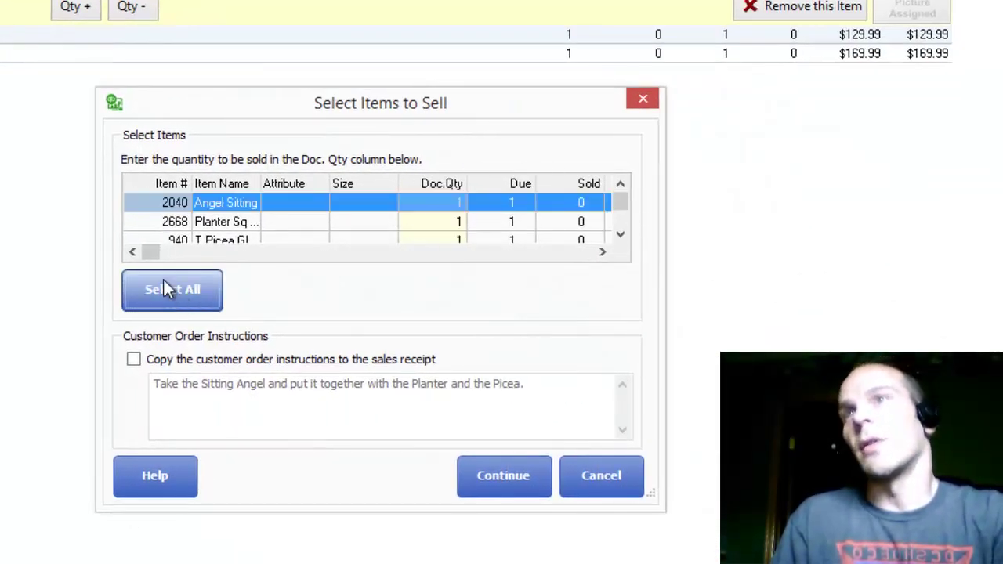
left_click(134, 359)
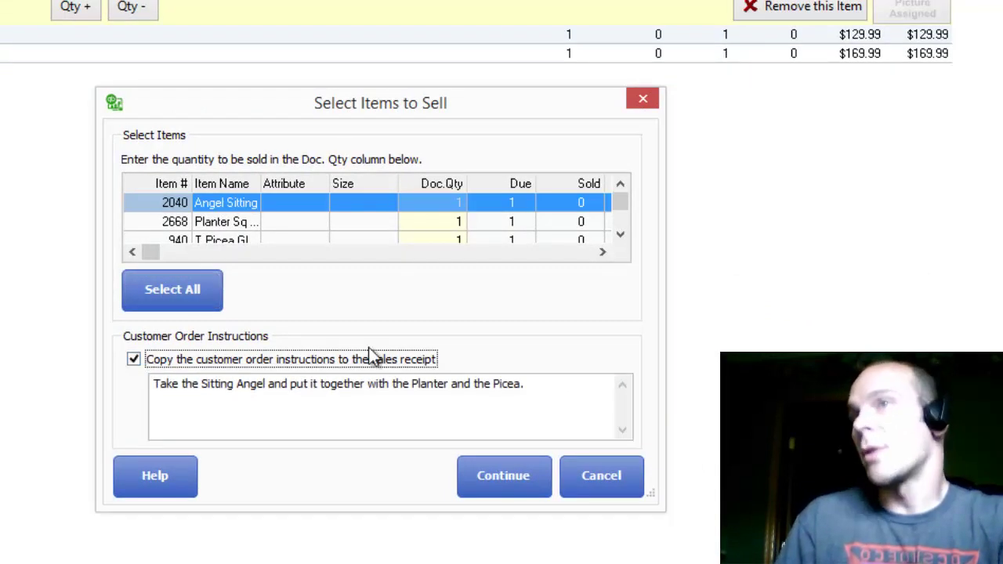
Build the sales receipt, leave the receipt notes unchanged, and pay the $301.22 balance in cash.
left_click(517, 477)
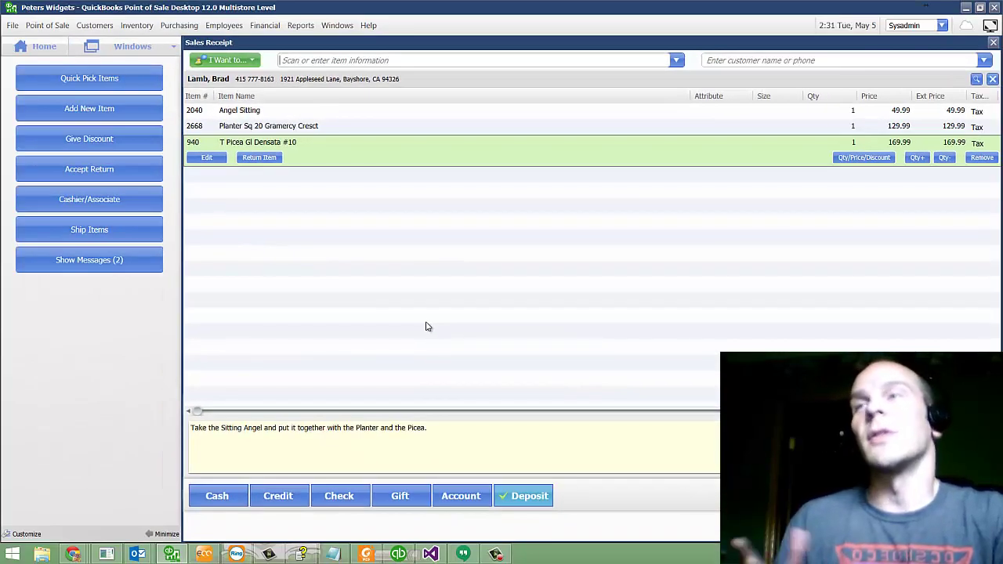
left_click(201, 438)
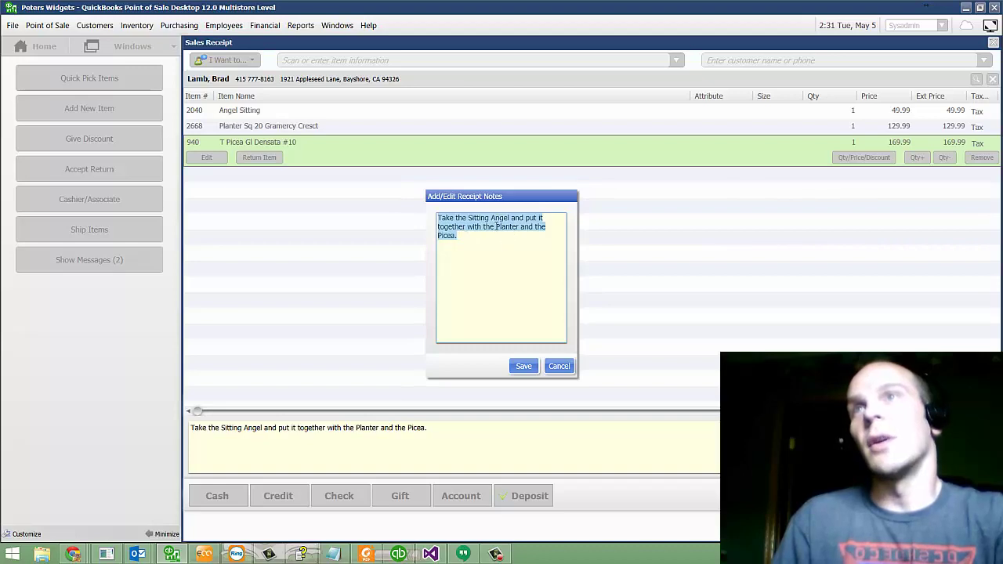
left_click(559, 365)
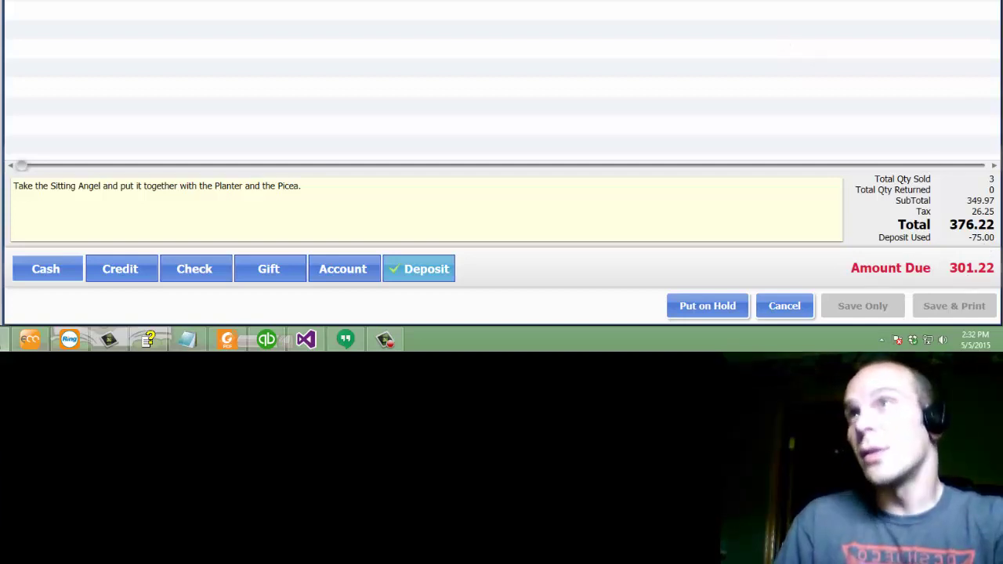
left_click(67, 269)
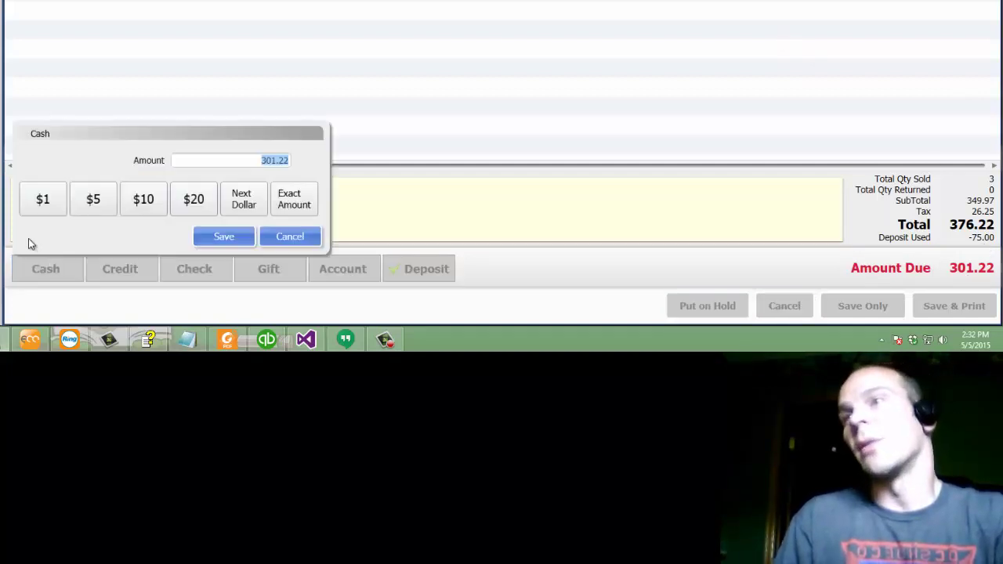
left_click(225, 238)
Save the sale and zoom into the Sales Receipt #795 print preview.
left_click(915, 306)
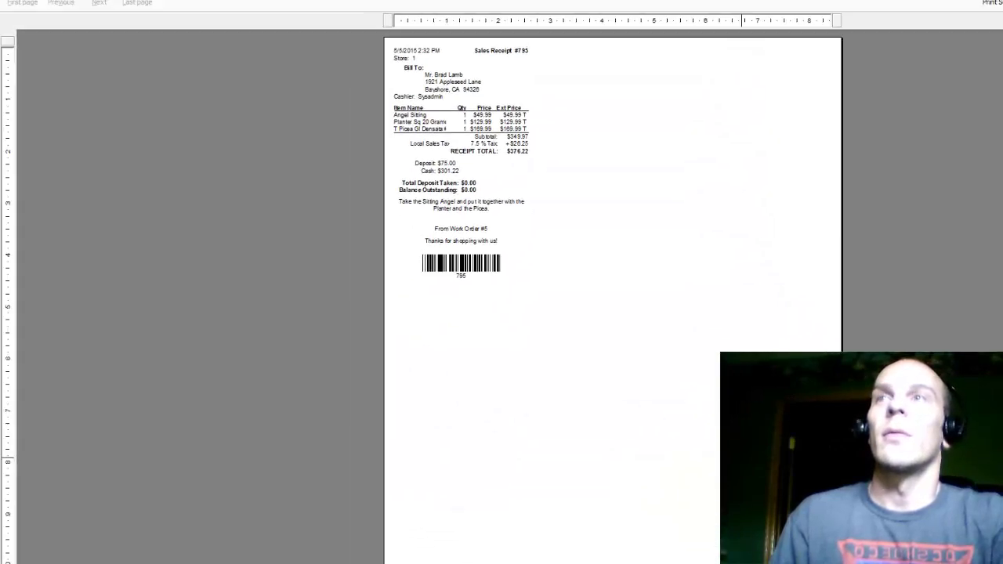
scroll(614, 298, "up", 2)
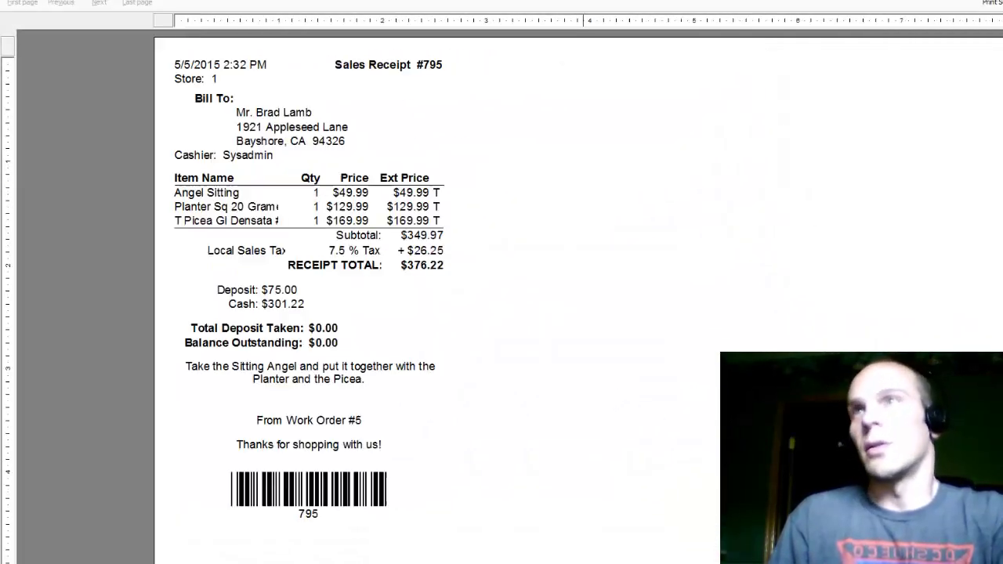